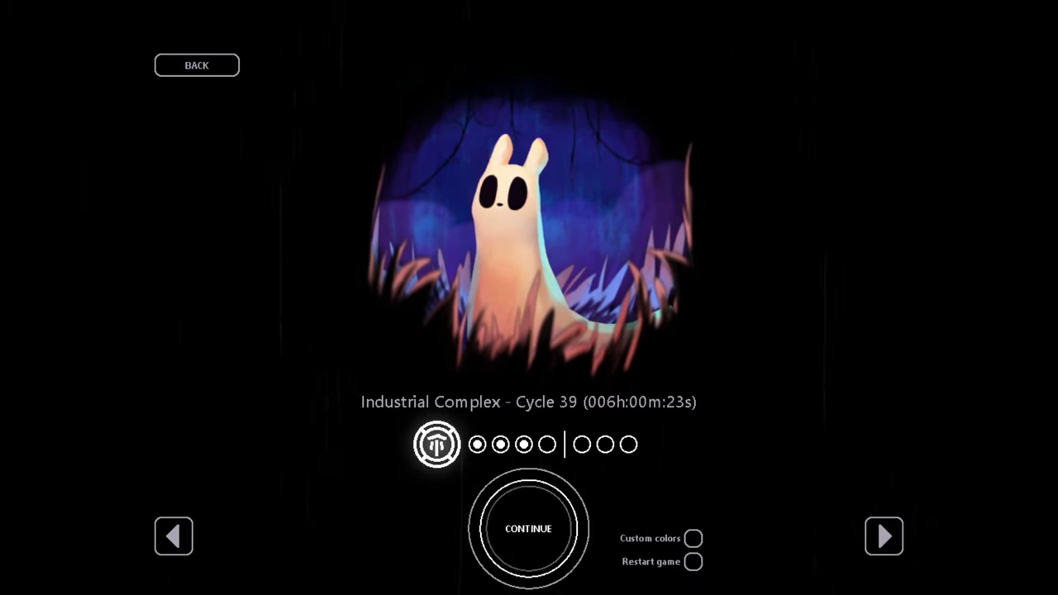
- Load the saved Industrial Complex game at cycle 39 from the CONTINUE option
key("Return")
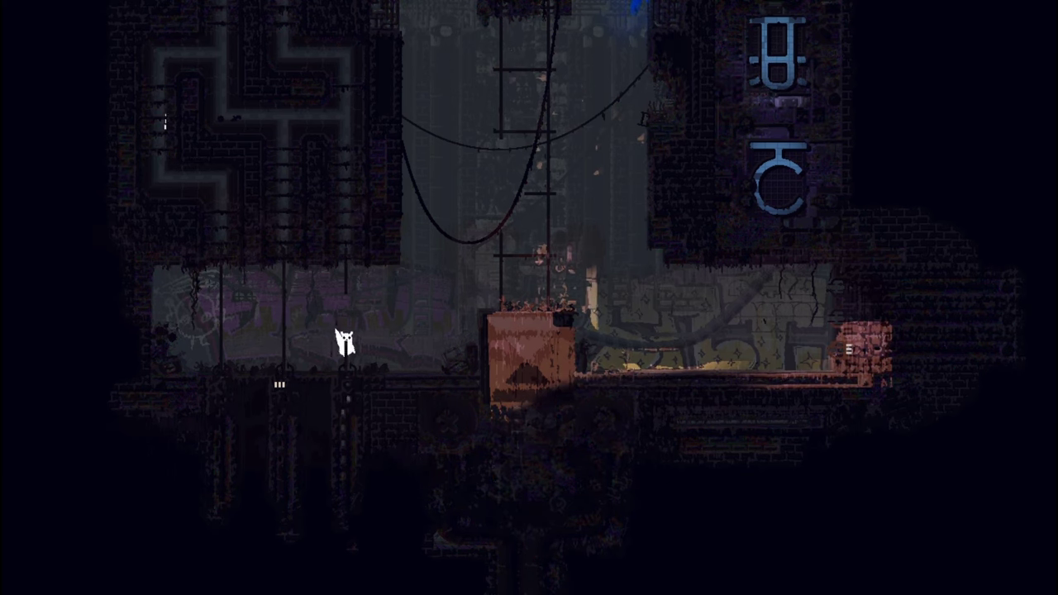
- Glance at the region map, then climb over the crate and pass through the lit pipe
key("Tab")
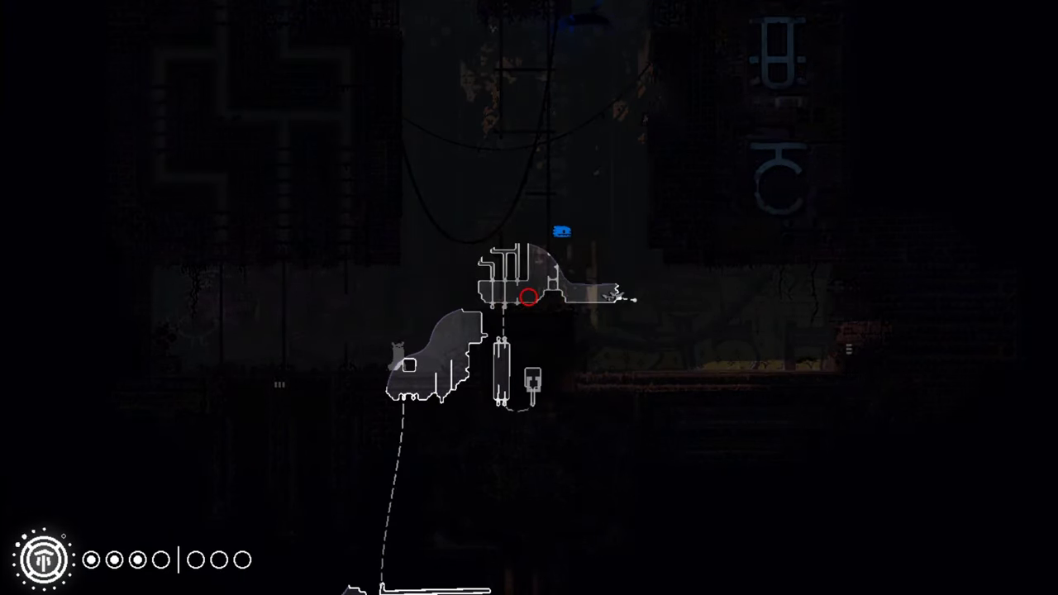
key("Tab")
key("Right")
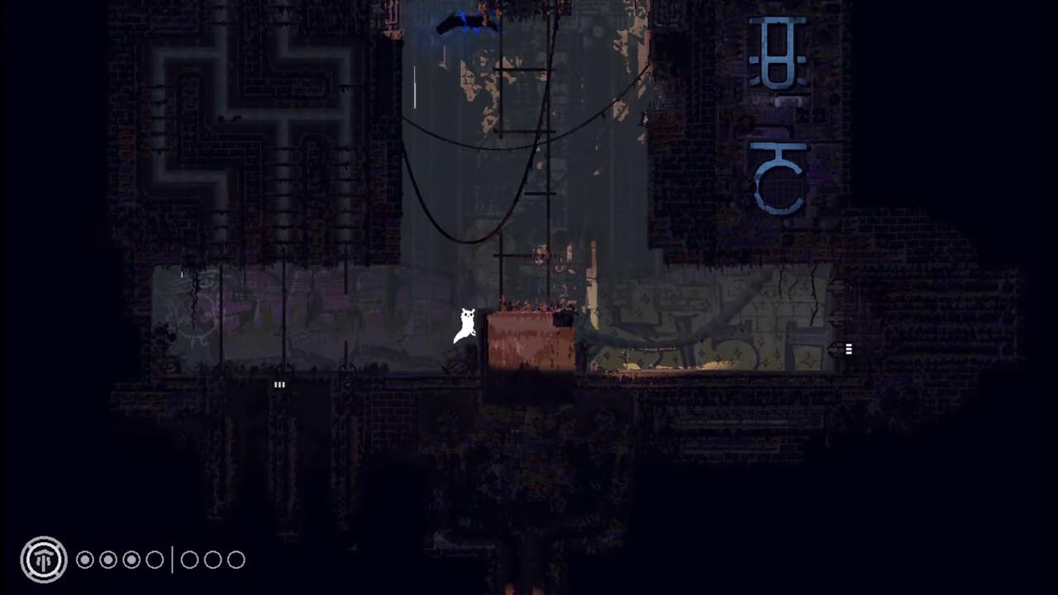
key("Right")
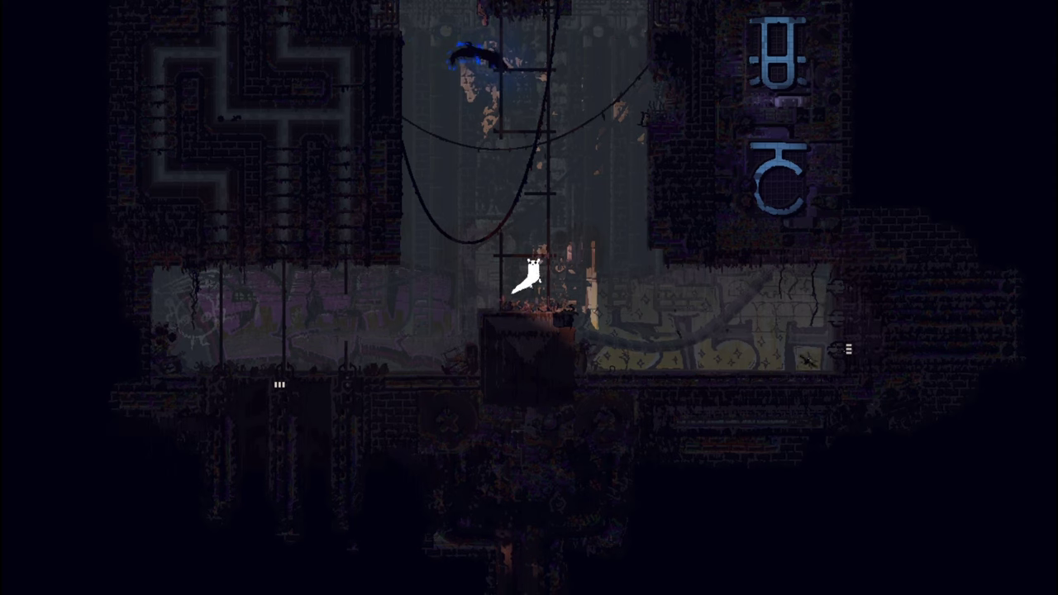
key("Right")
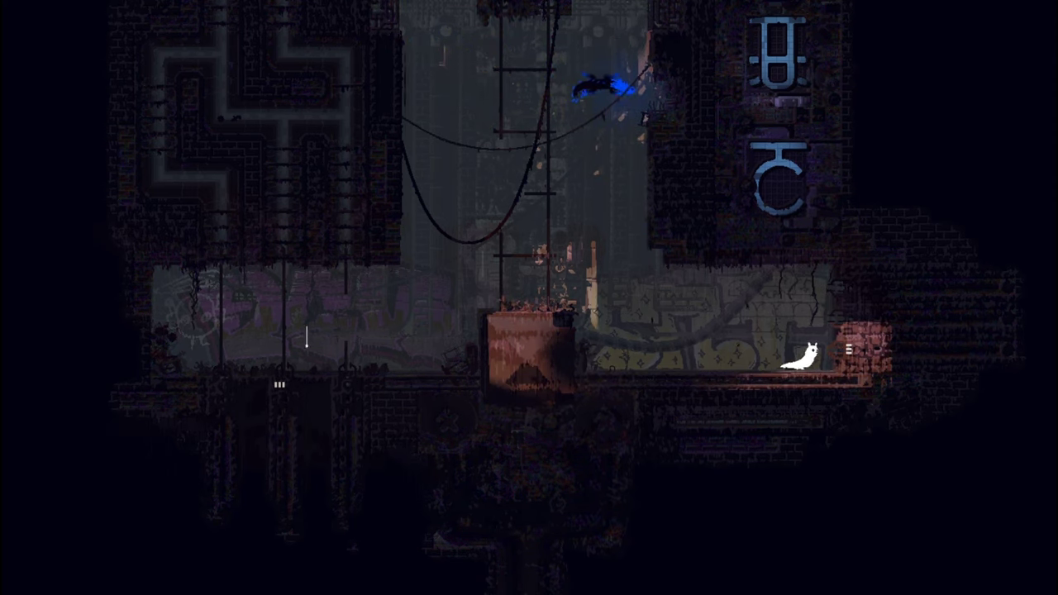
key("Right")
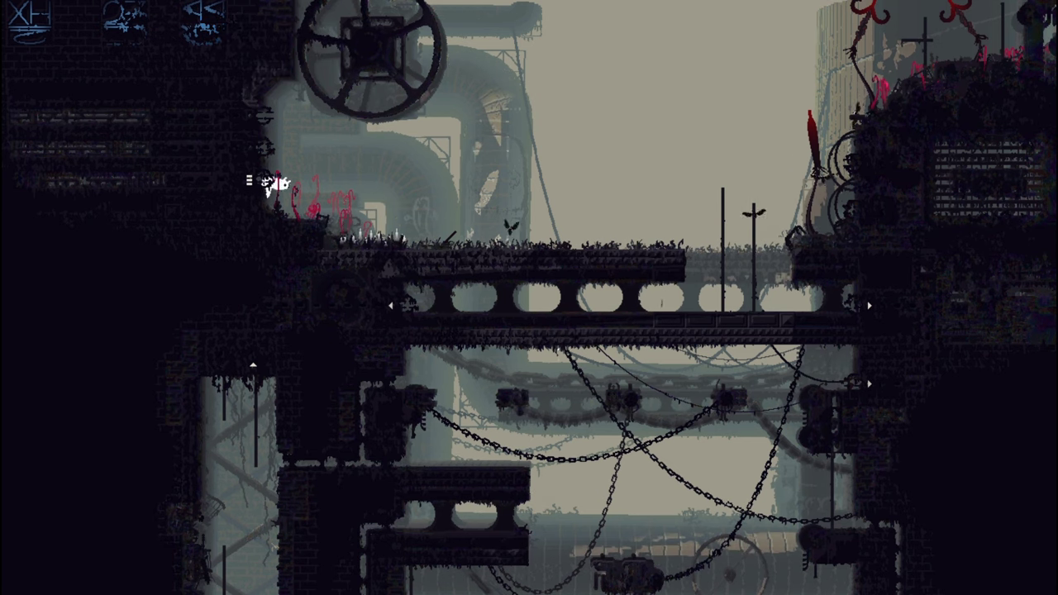
- Cross the grassy bridge, climb the pole and drop back onto the bridge
key("Right")
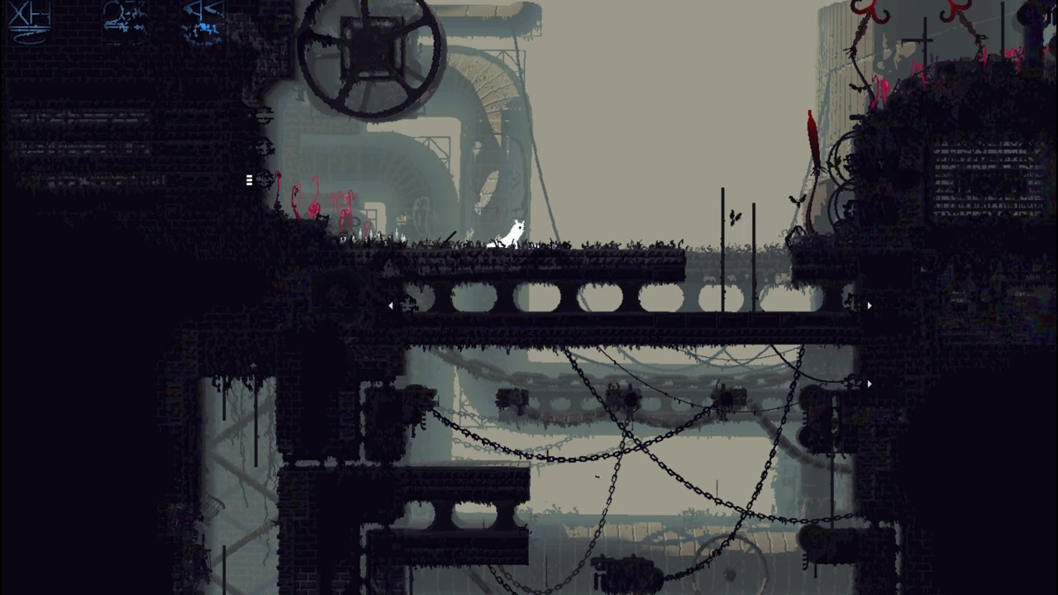
key("Right")
key("Left")
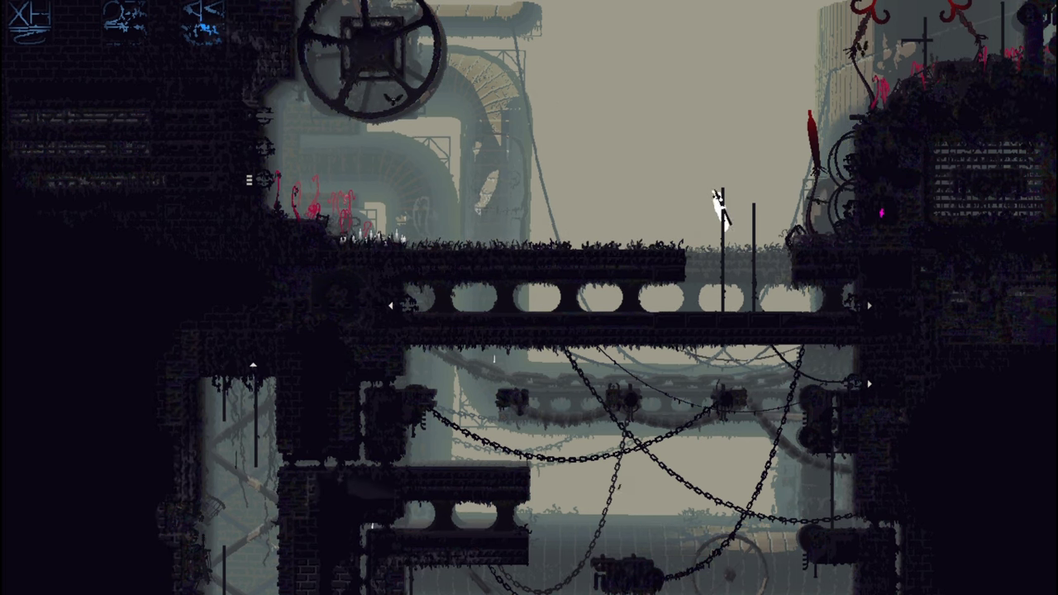
key("Up")
key("Down")
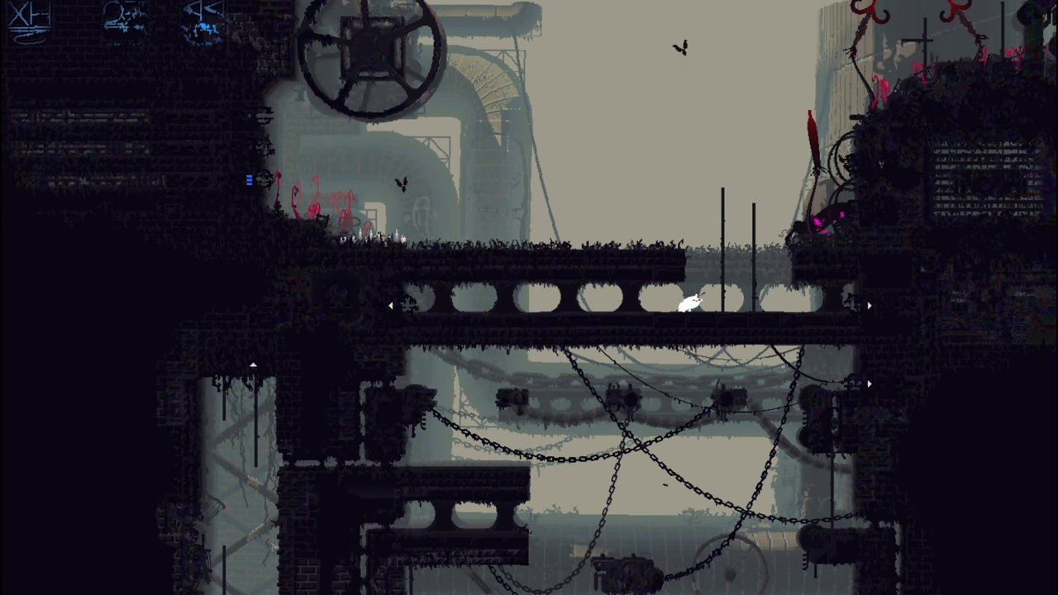
key("Up")
- Run left along the bridge away from the pink lizard
key("Left")
key("Left")
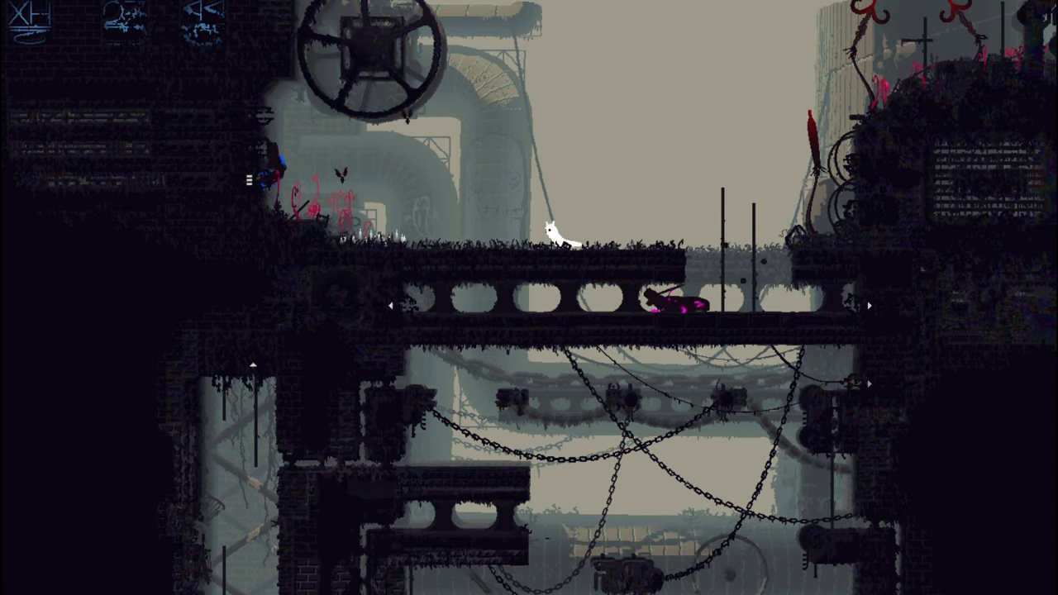
key("Left")
key("Right")
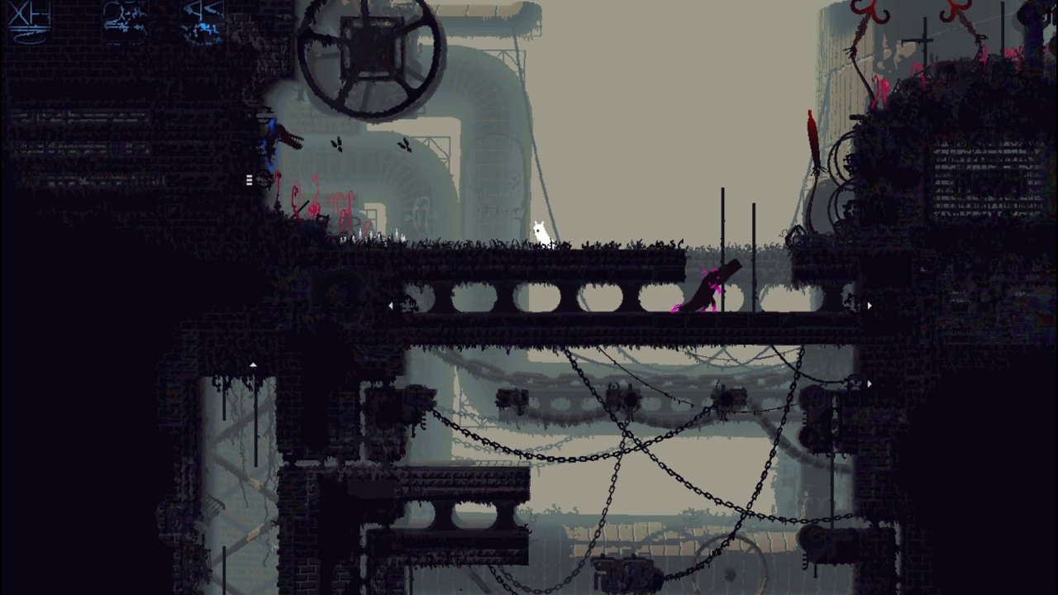
key("Left")
key("Left")
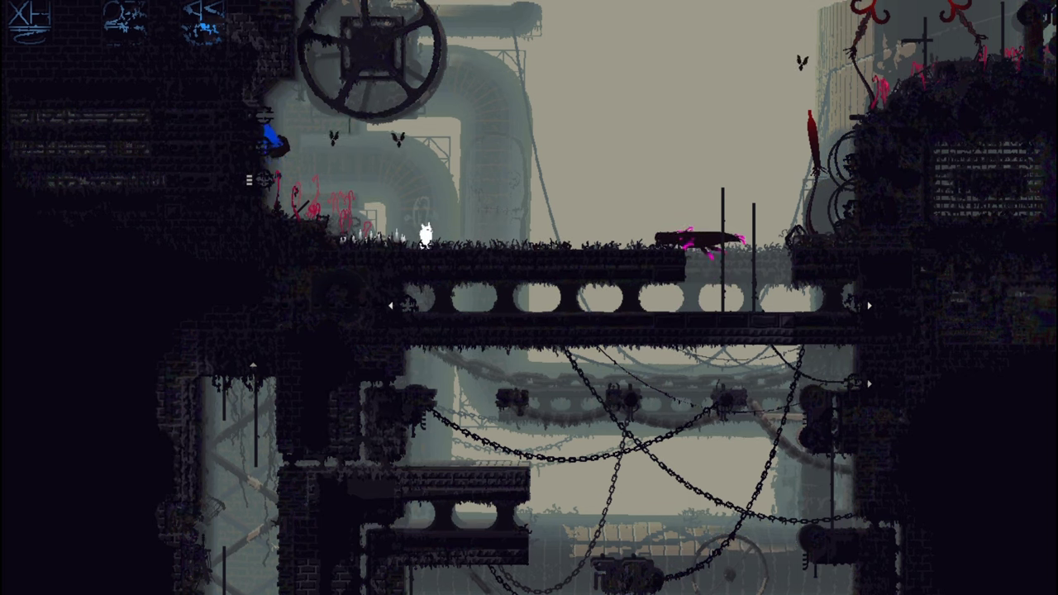
key("Left")
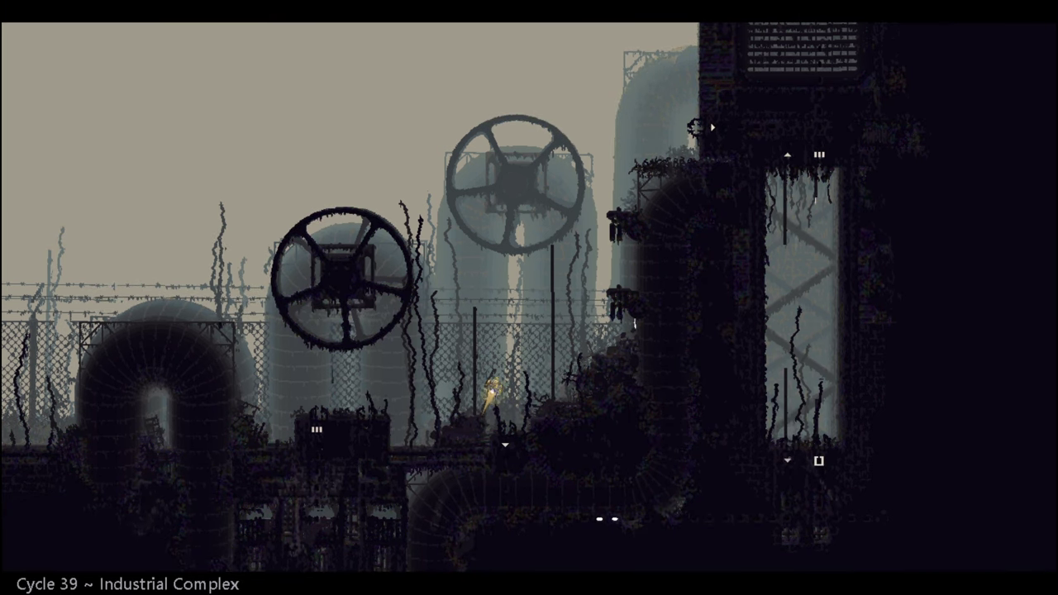
- Climb the pole, head right along the bridge and leap toward the right ledge
key("Up")
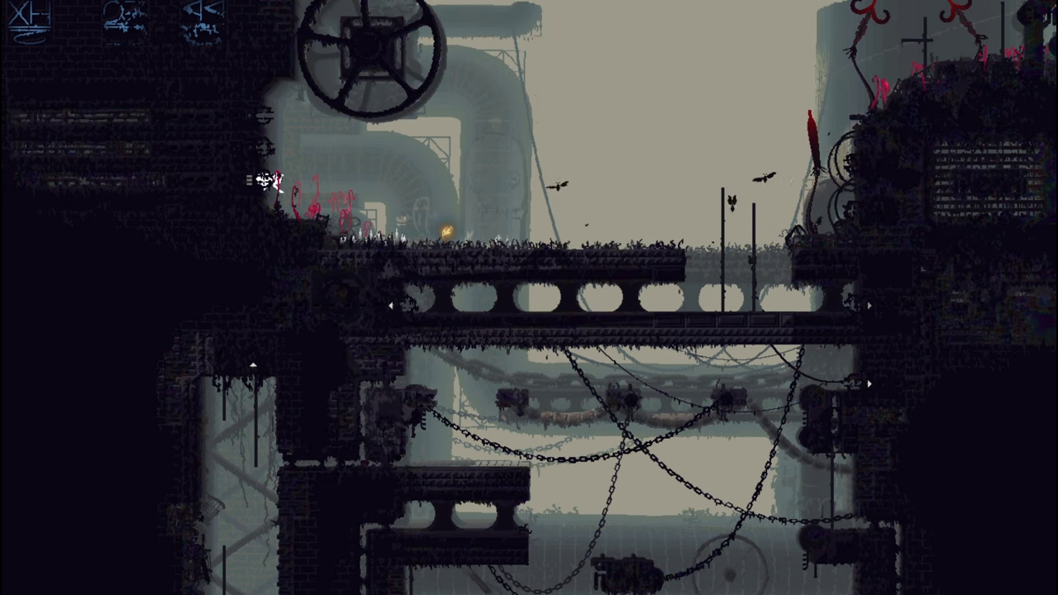
key("Right")
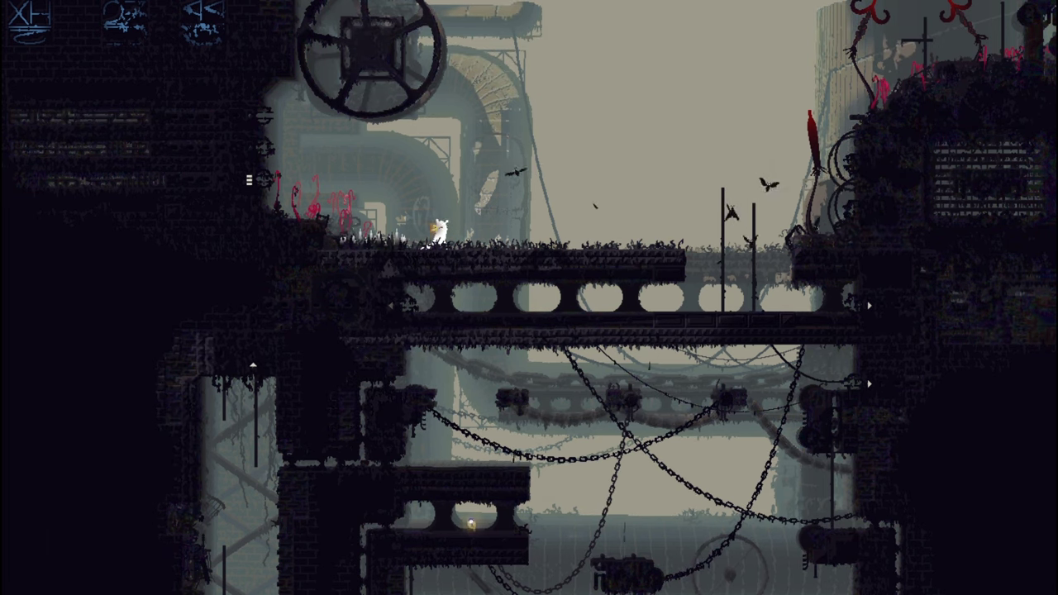
key("z")
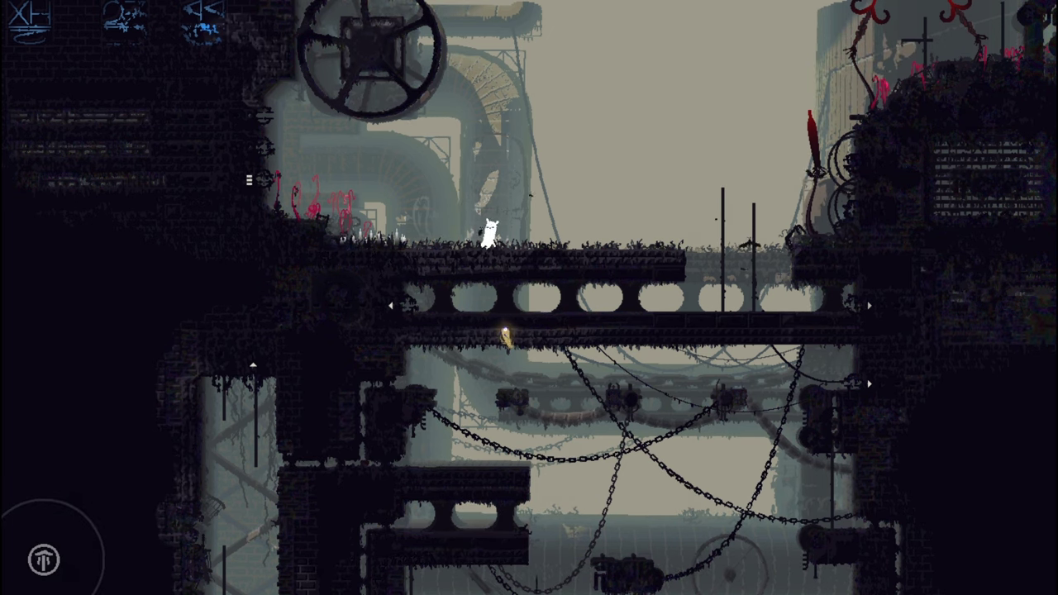
key("Right")
key("Right")
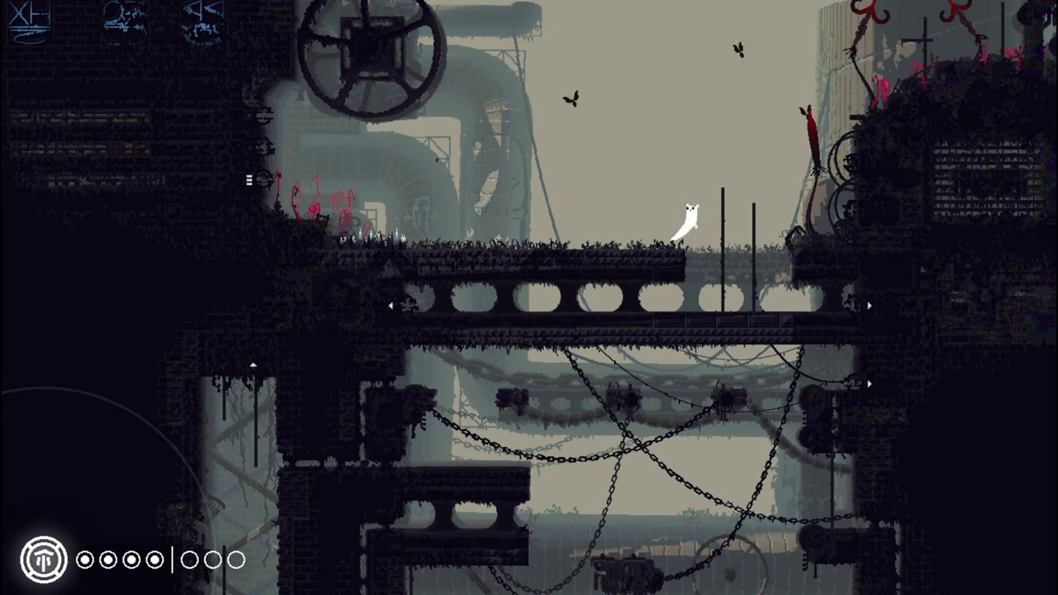
key("Up")
key("Up")
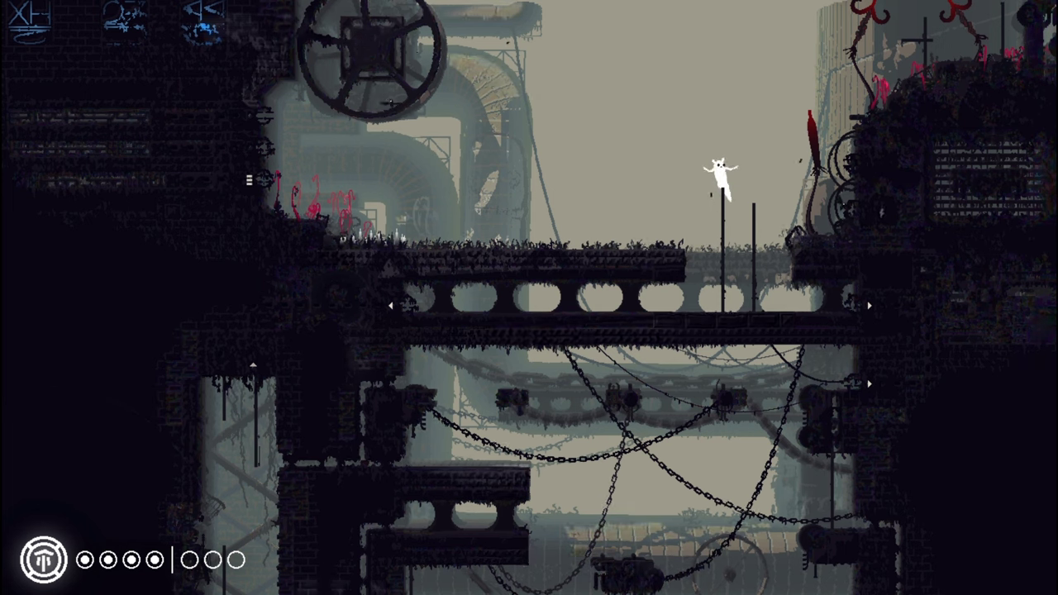
key("z")
- Jump back left over the poles, past the red plants and into the pipe
key("Left")
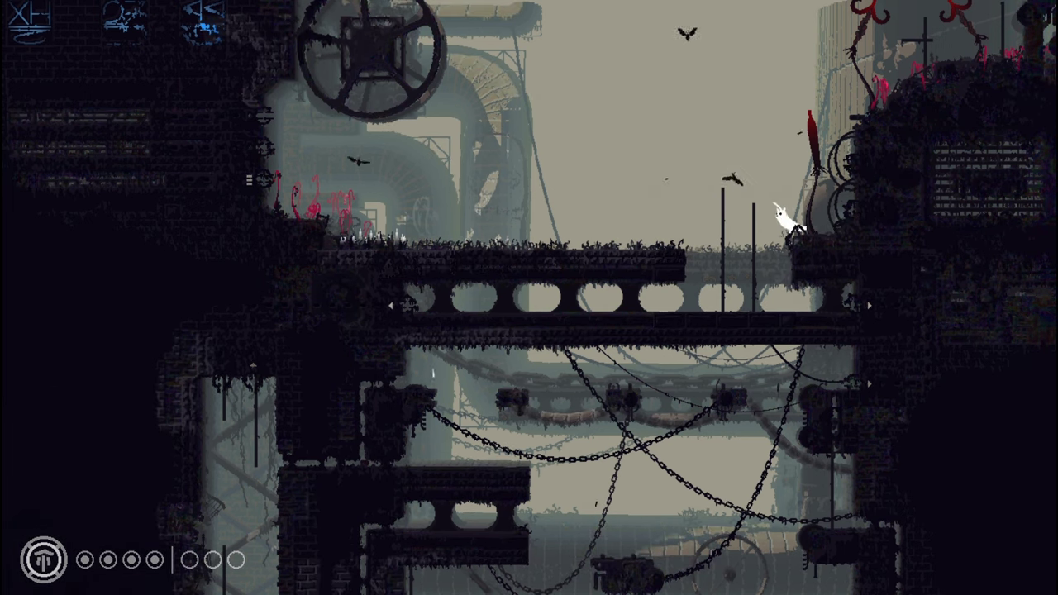
key("z")
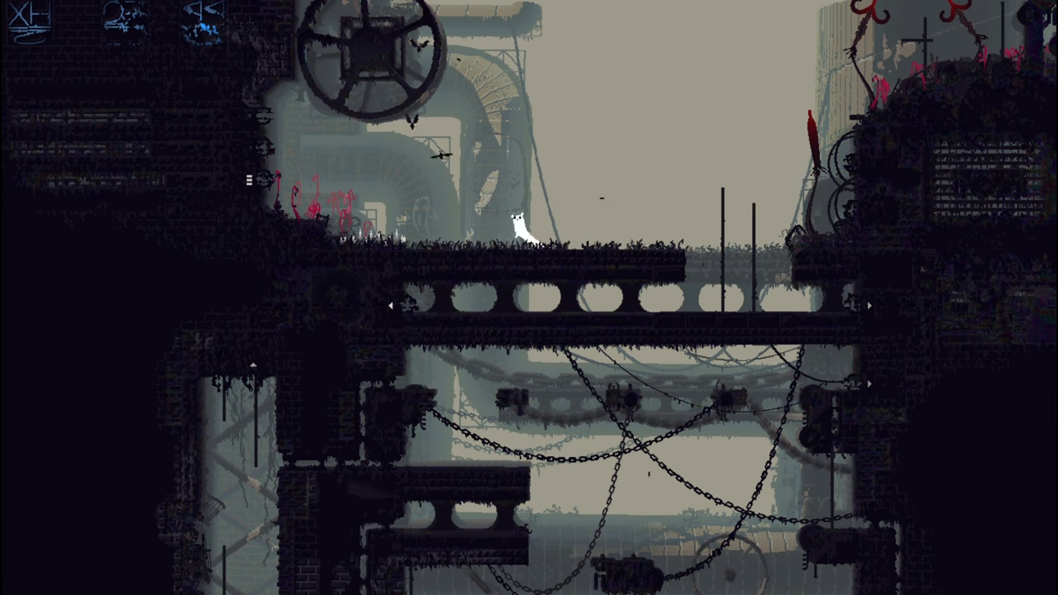
key("Left")
key("z")
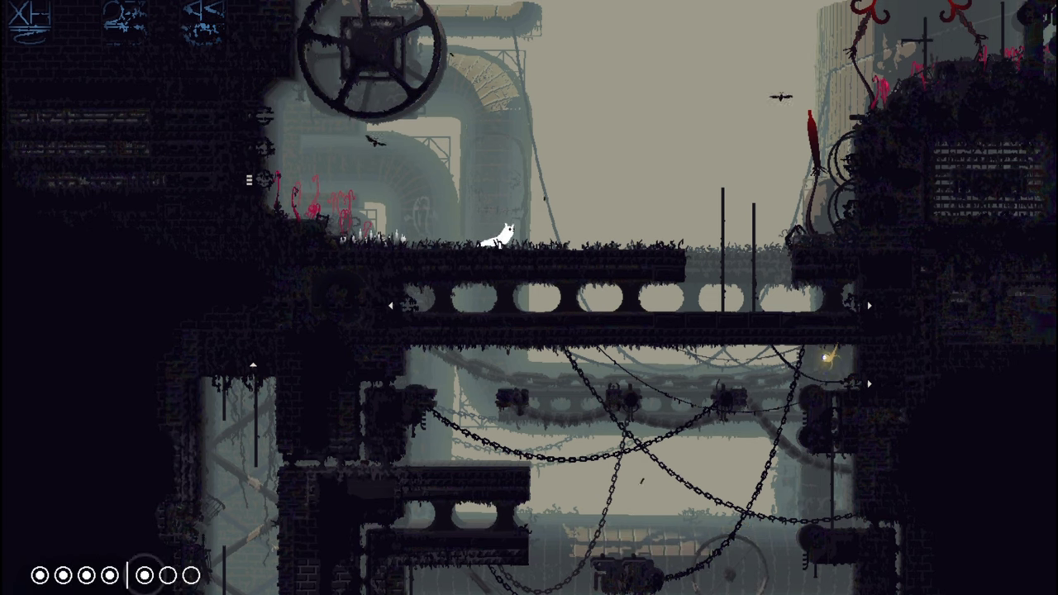
key("Right")
key("Left")
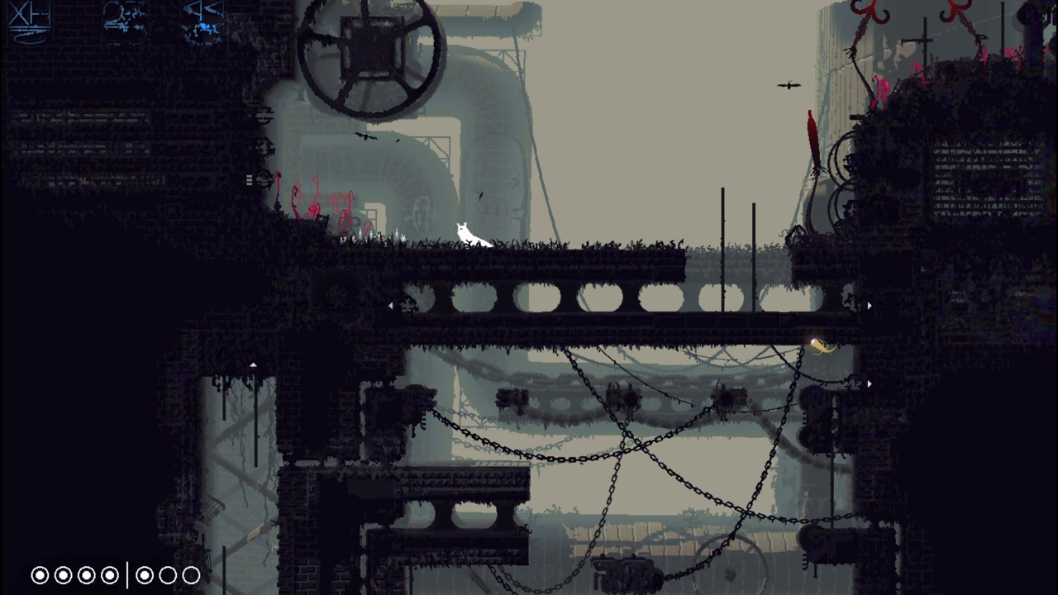
key("Left")
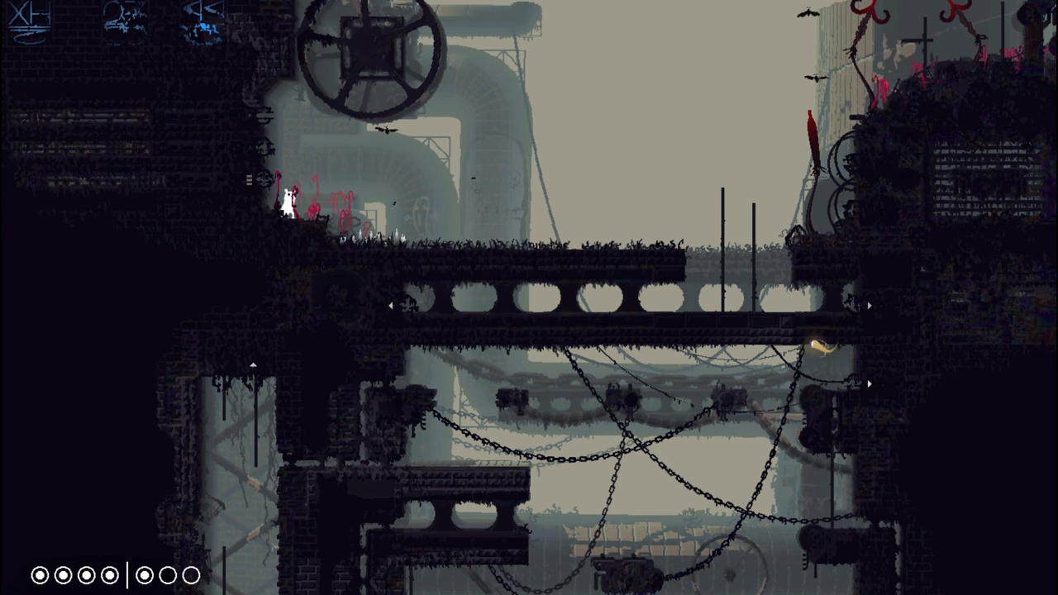
key("Left")
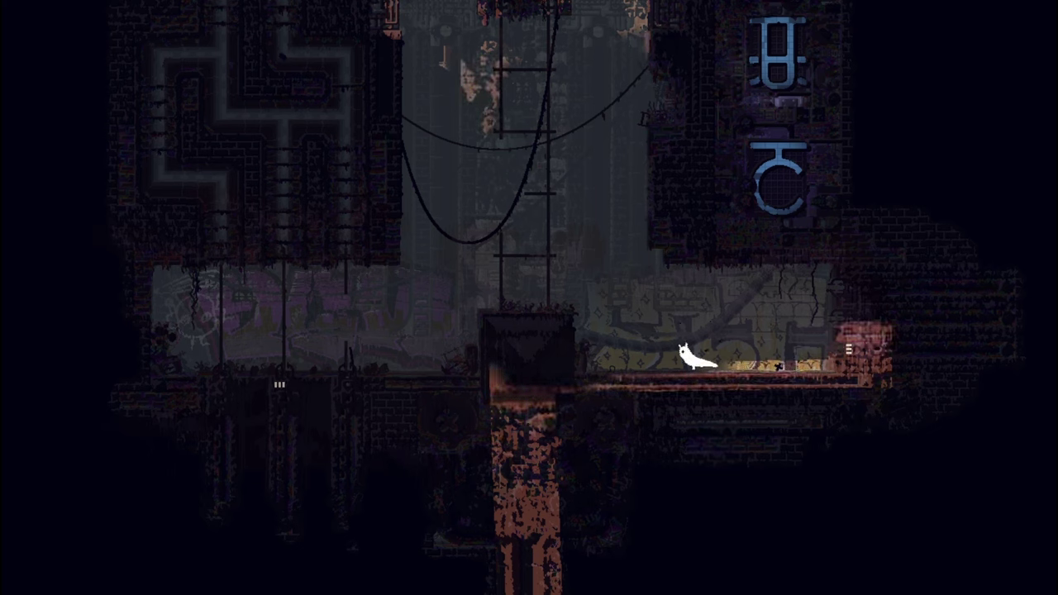
- Climb the pillar and ladder, then slide back down away from the blue lizard
key("Up")
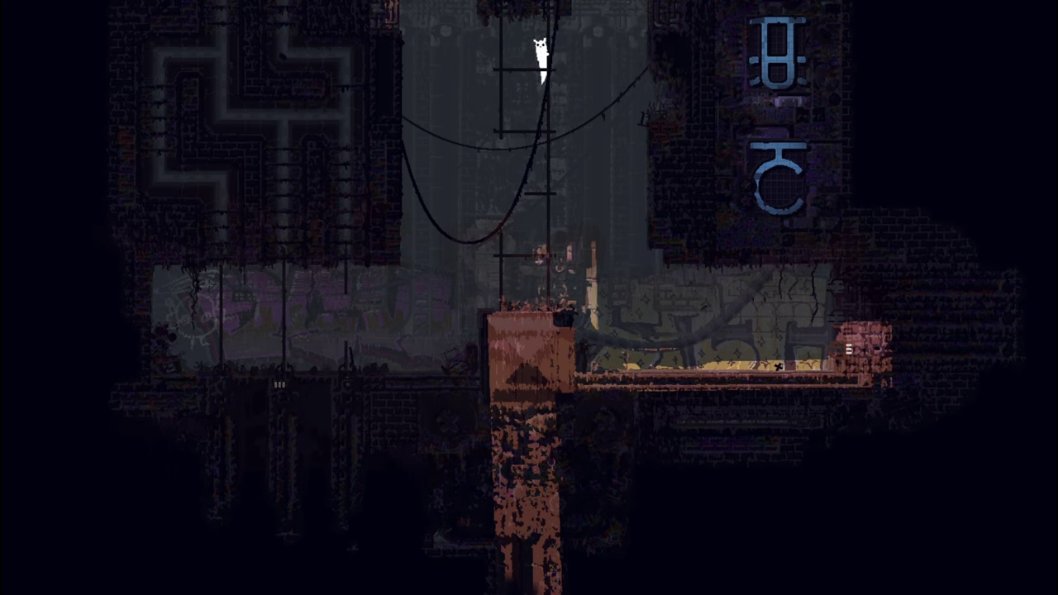
key("Up")
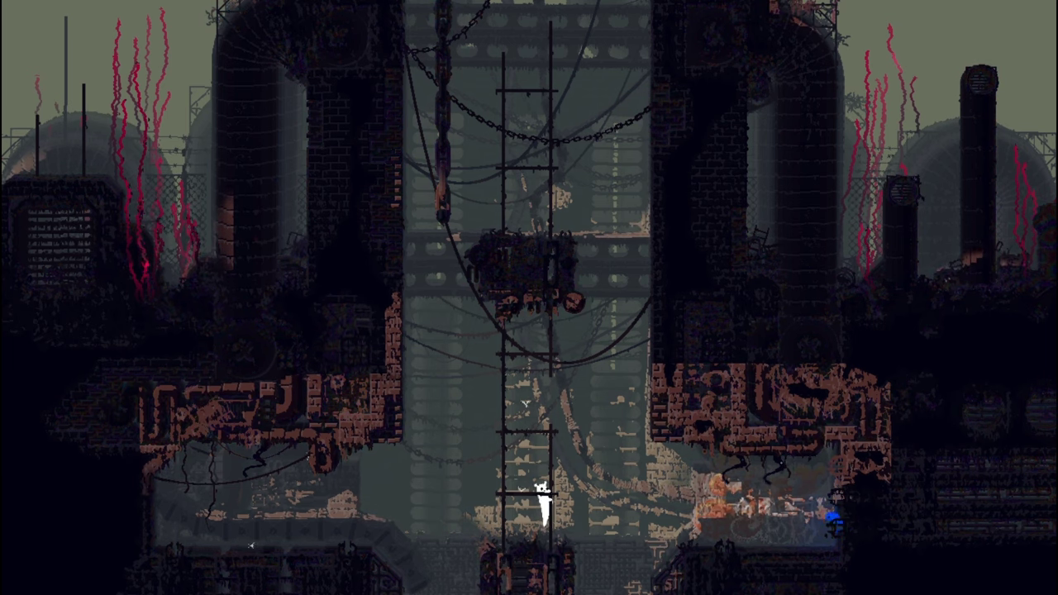
key("Up")
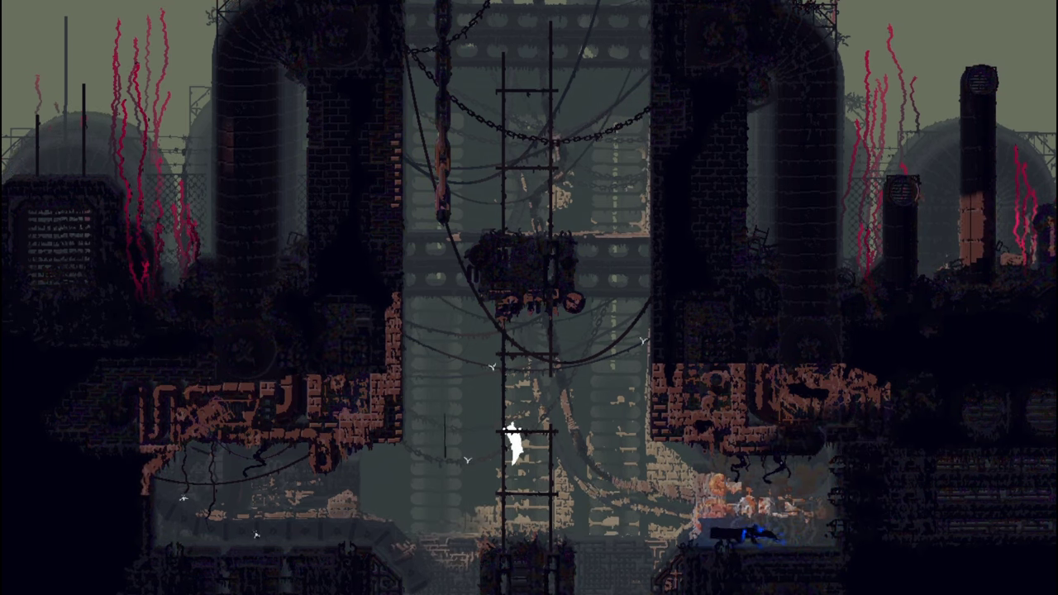
key("Left")
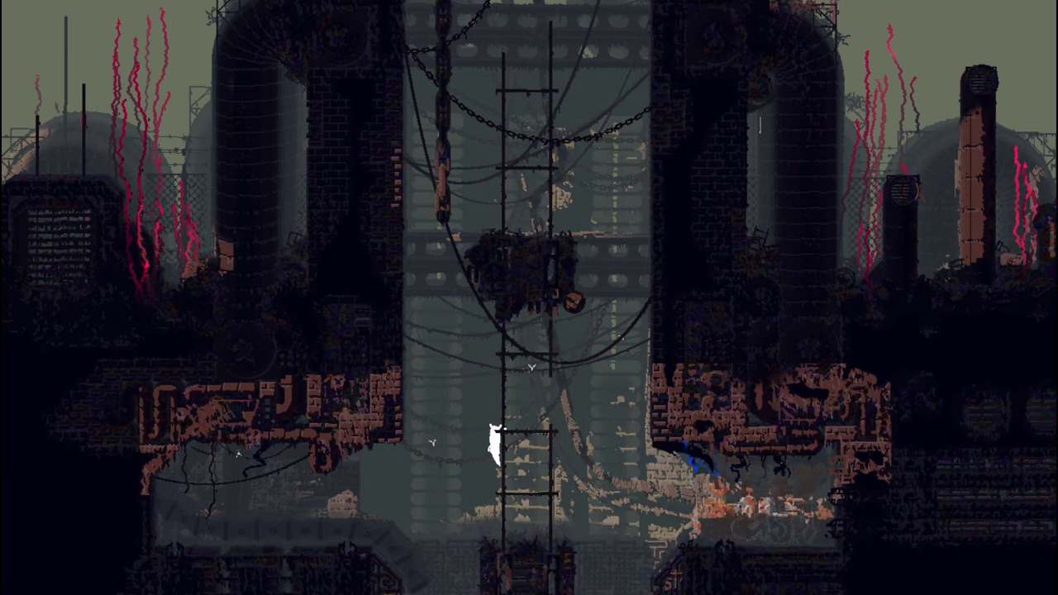
key("Up")
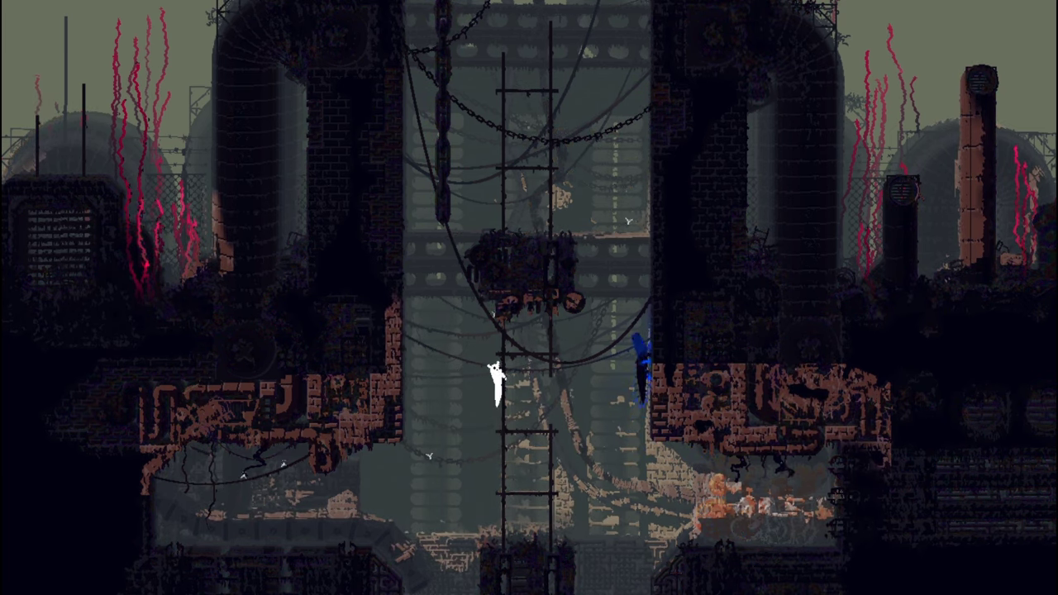
key("Down")
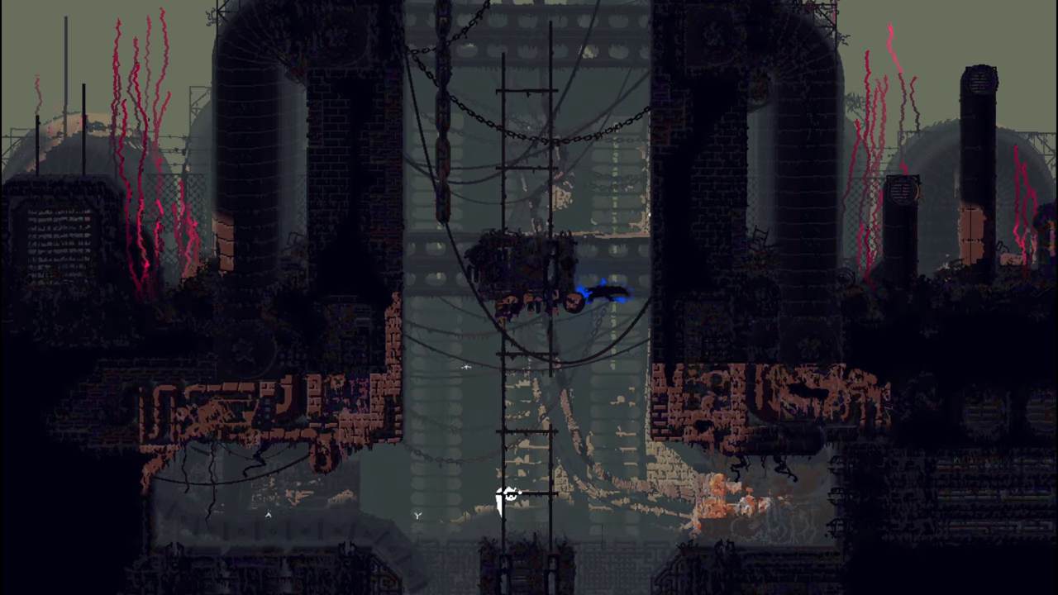
key("Down")
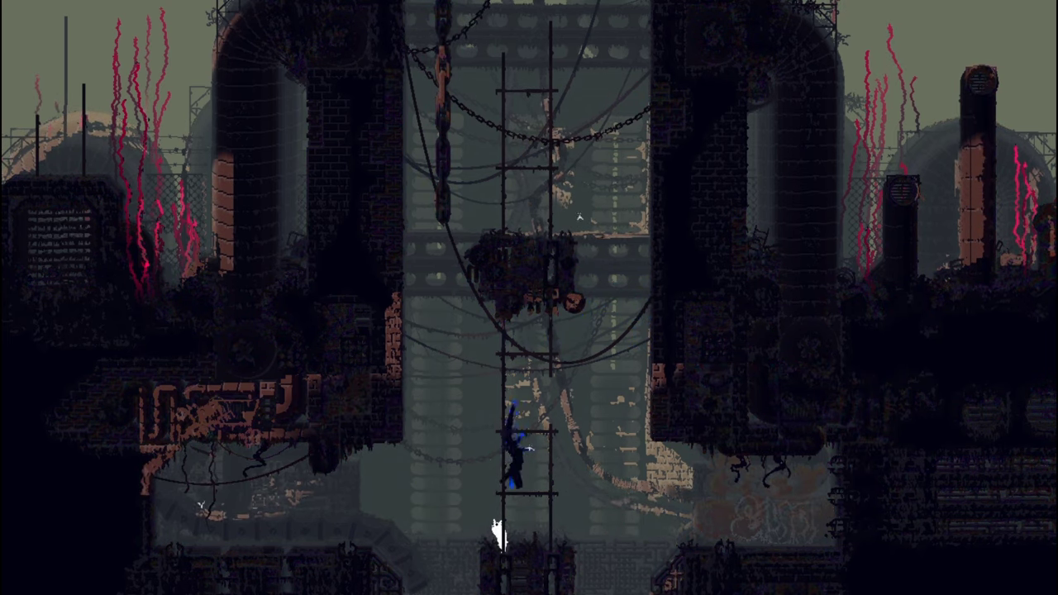
- Flee left into the dark room, explore the upper corridor and drop to the floor
key("Left")
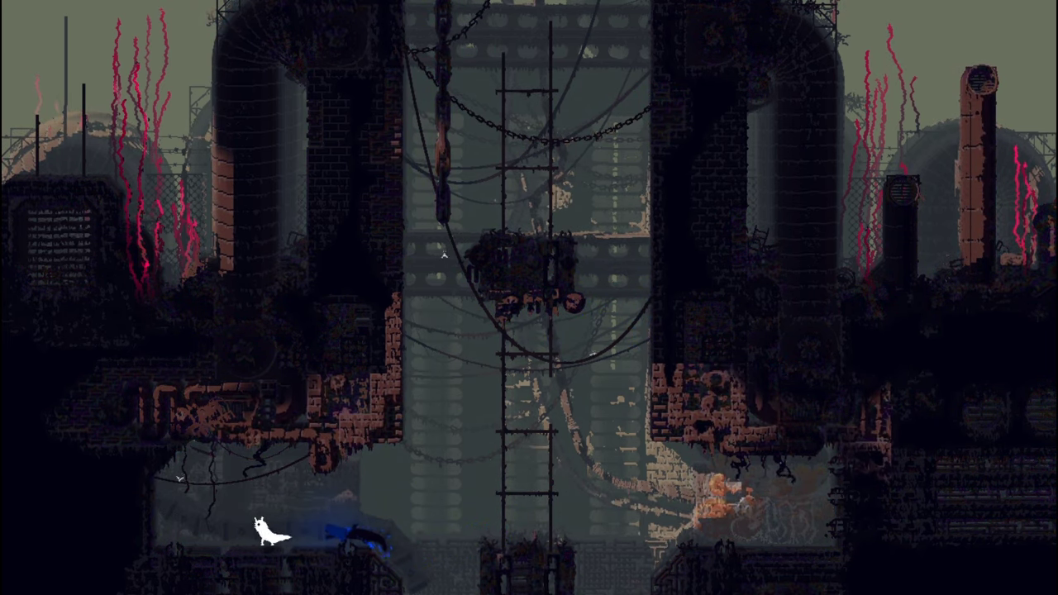
key("Left")
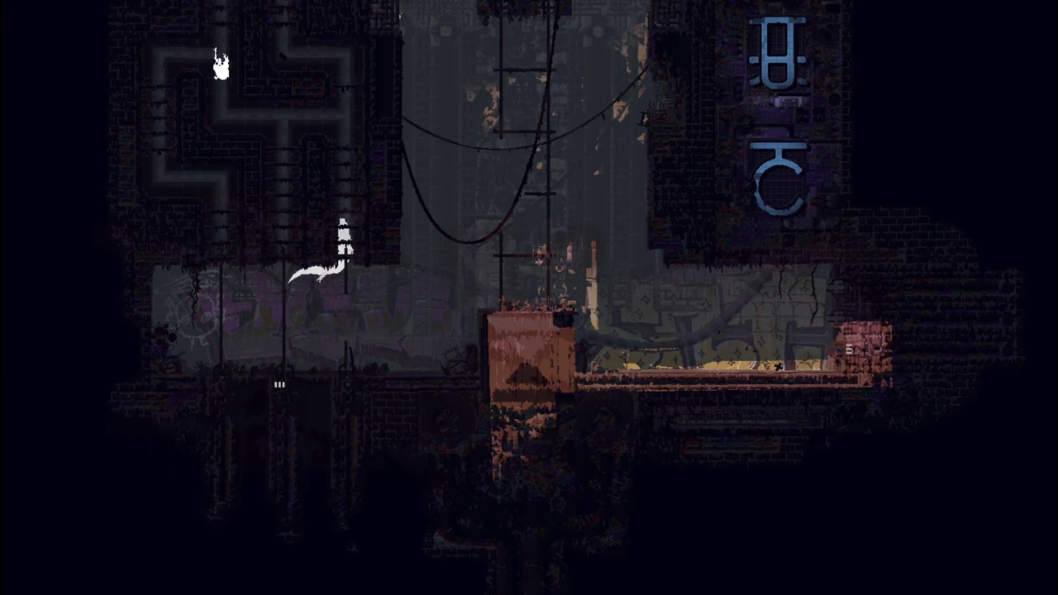
key("Up")
key("Left")
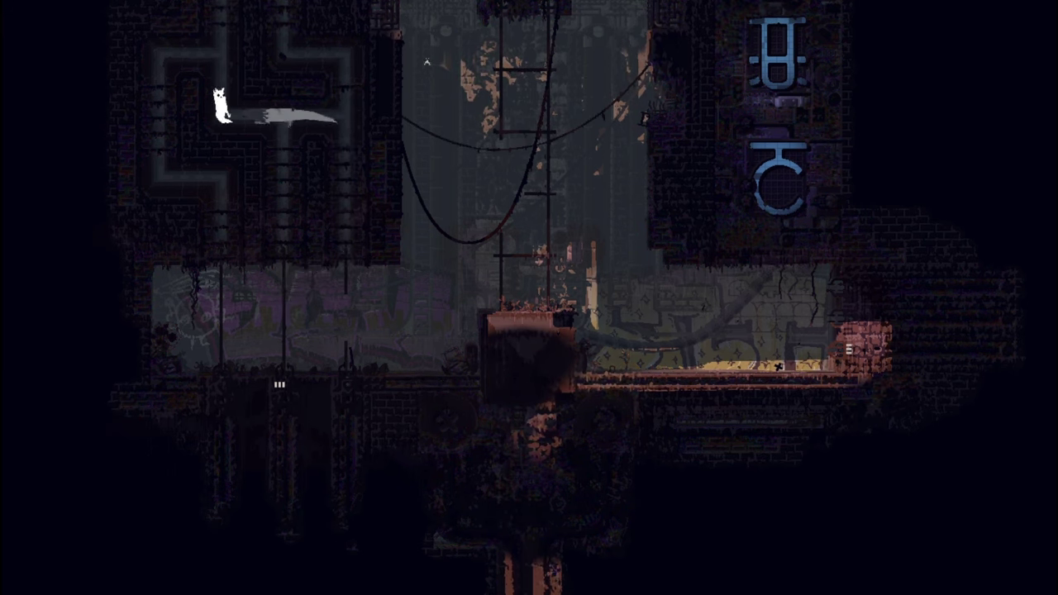
key("Up")
key("Left")
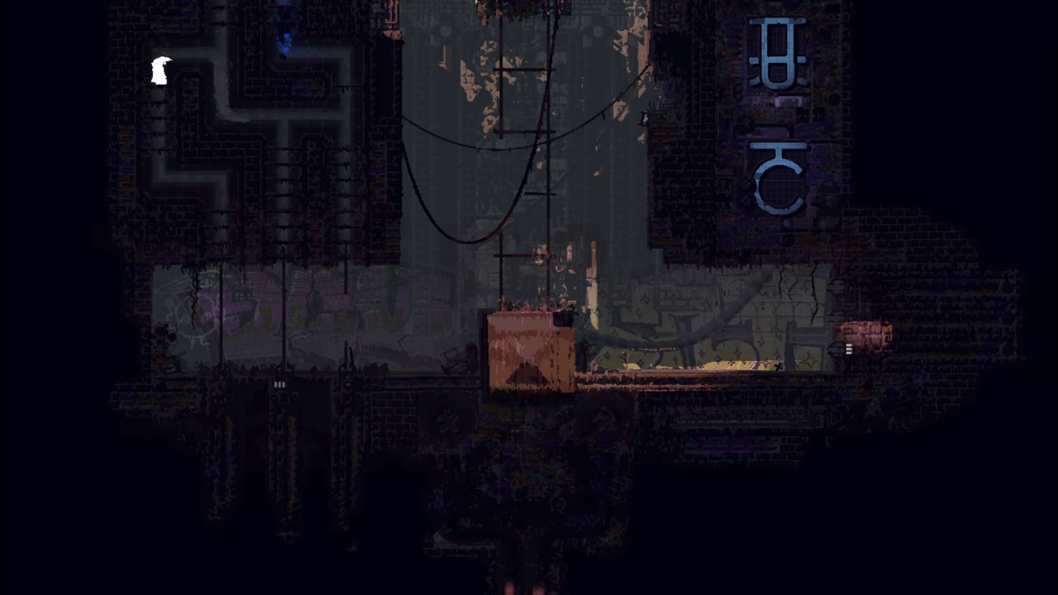
key("Down")
key("Right")
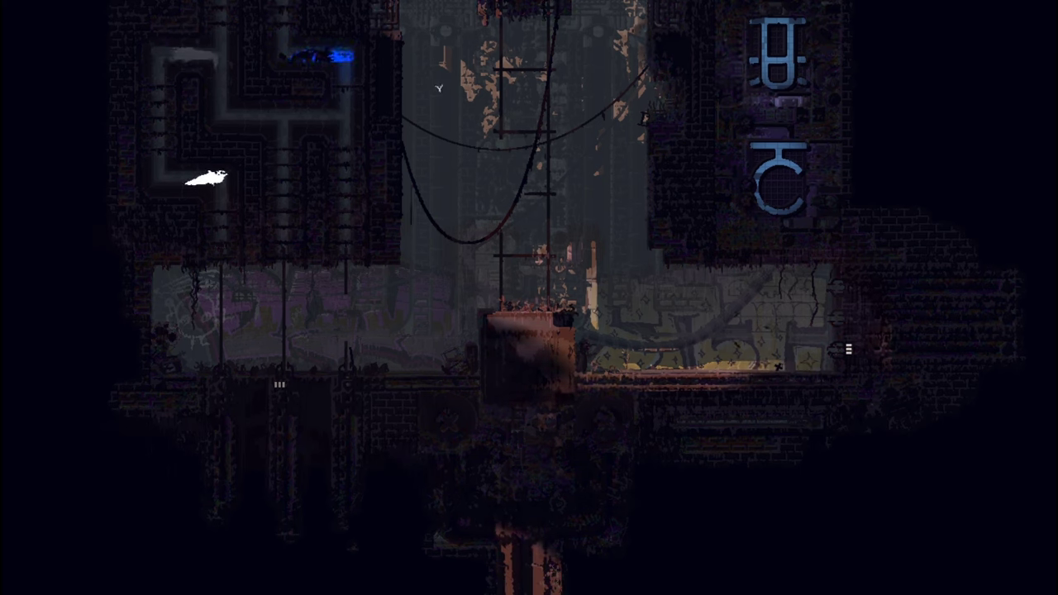
key("Down")
- Jump onto the box and climb the ladder up into the tower room
key("Right")
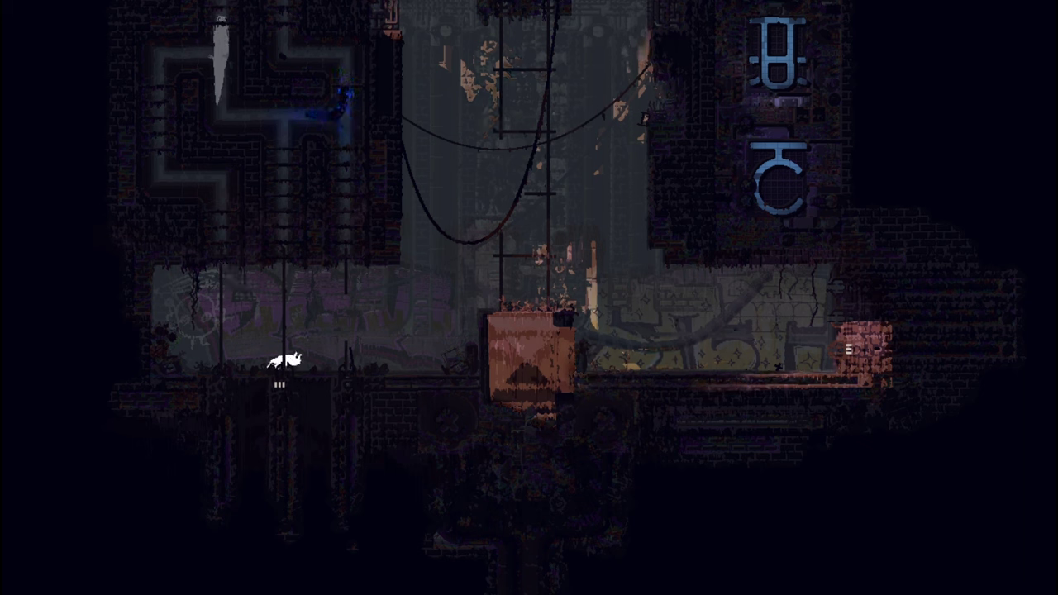
key("Right")
key("space")
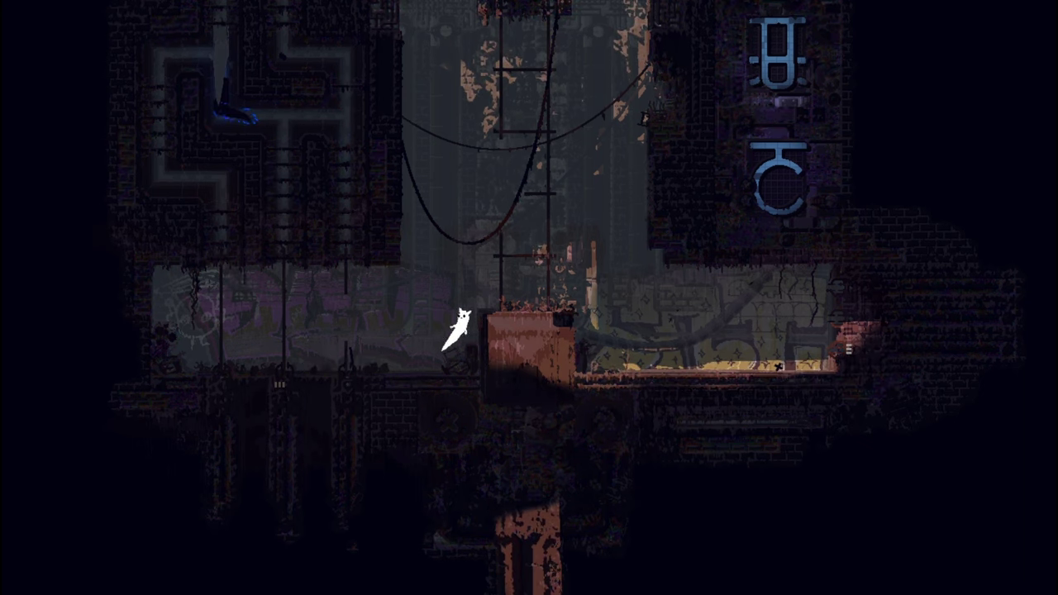
key("Right")
key("Up")
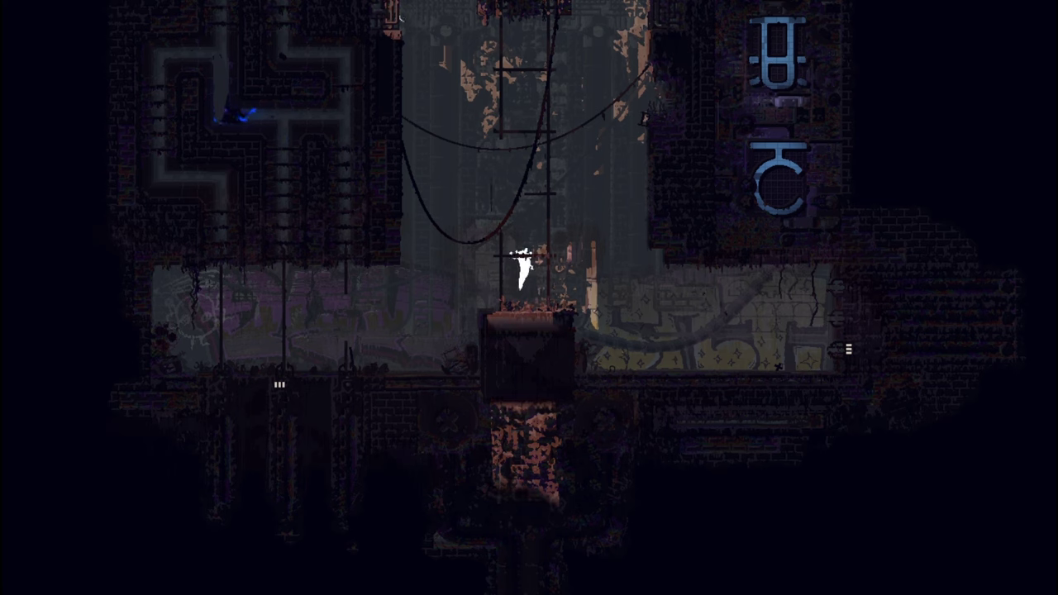
key("Right")
key("Up")
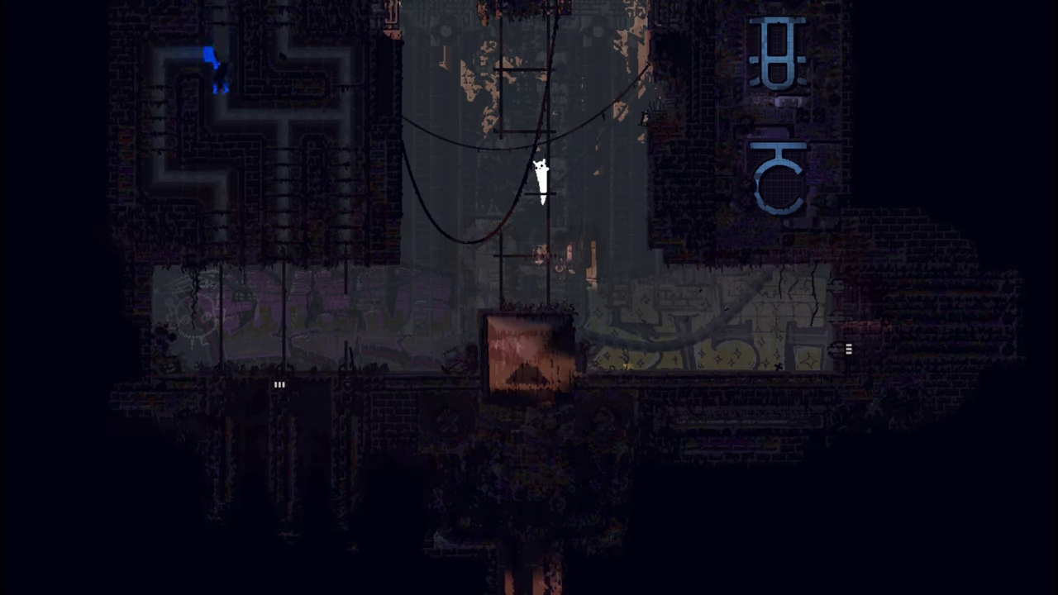
key("Up")
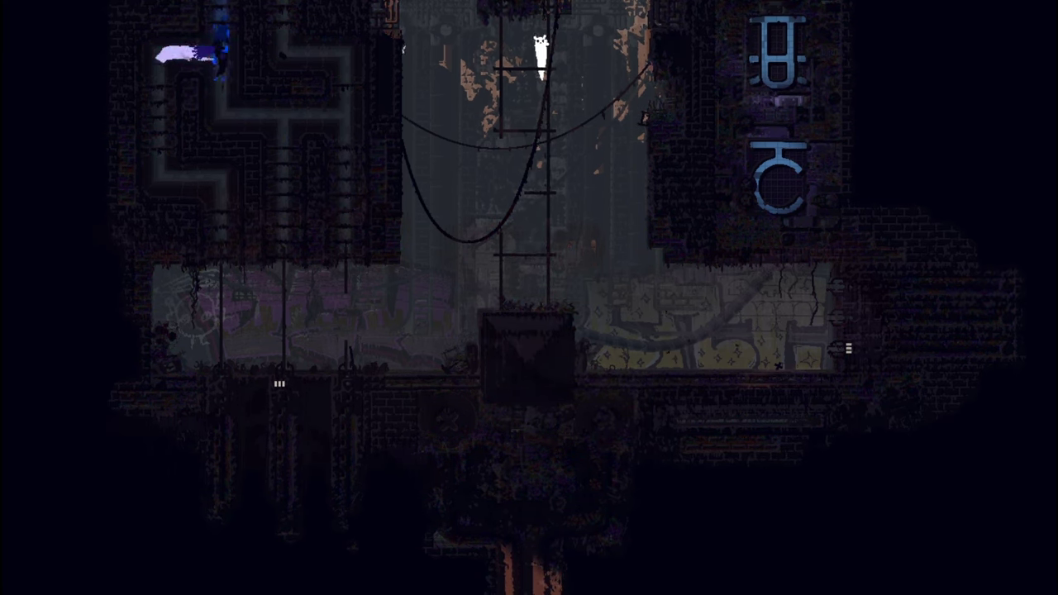
- Climb the tower-room ladder past the hanging mass and out the top
key("Up")
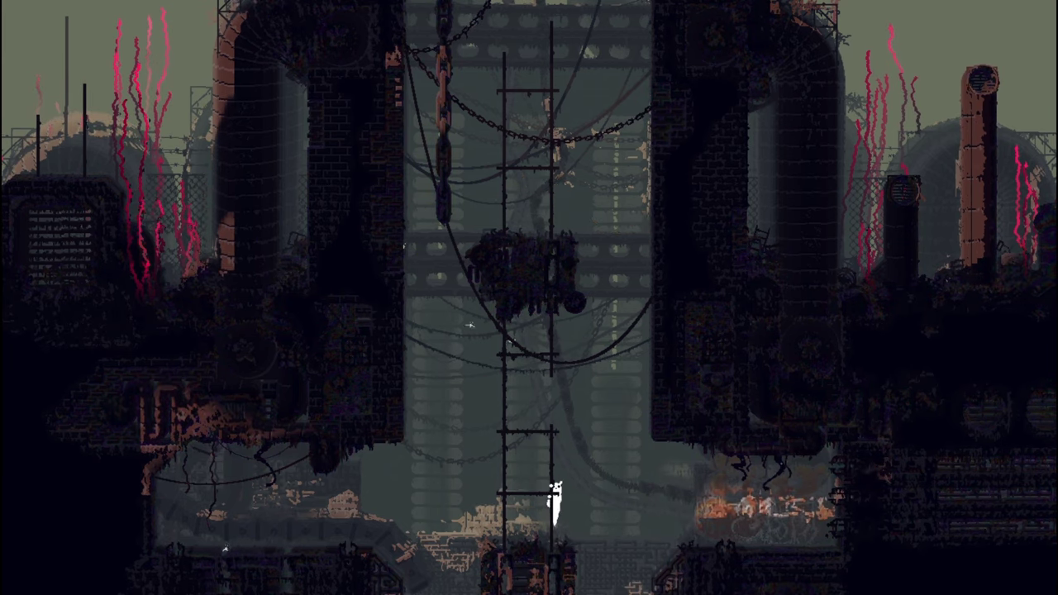
key("Up")
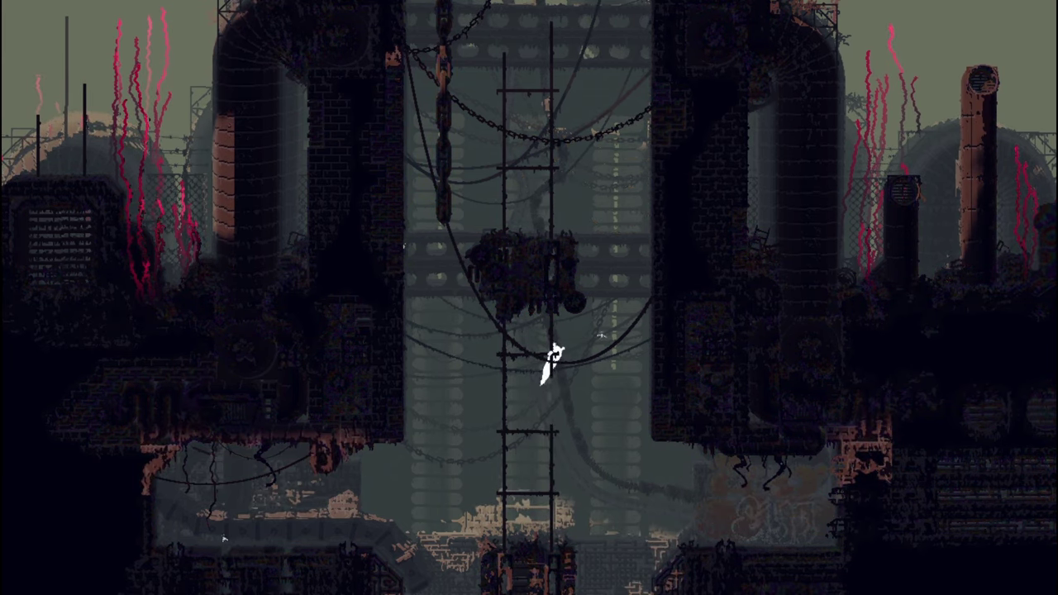
key("Up")
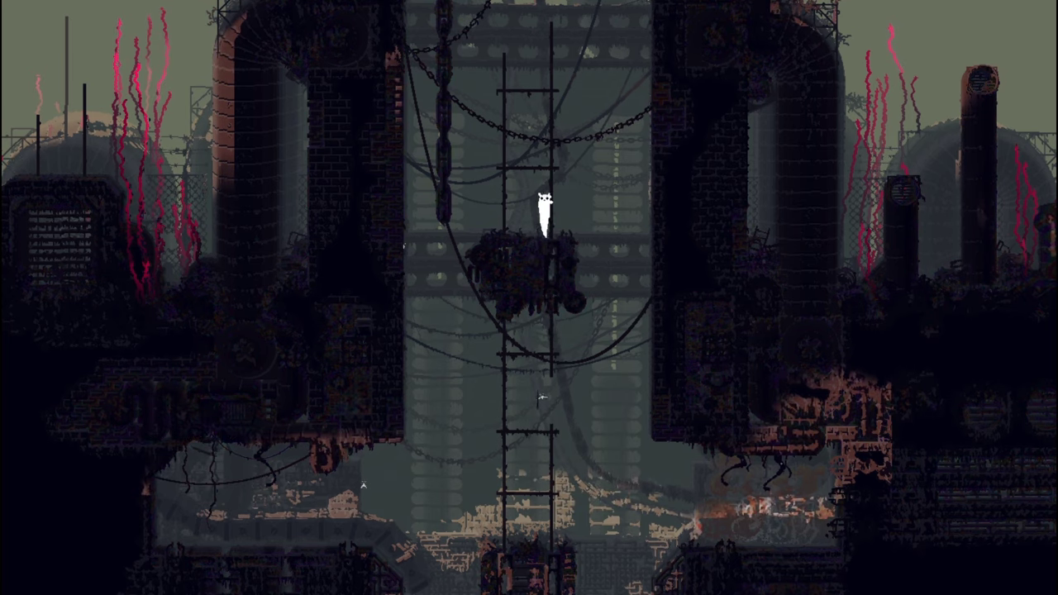
key("Up")
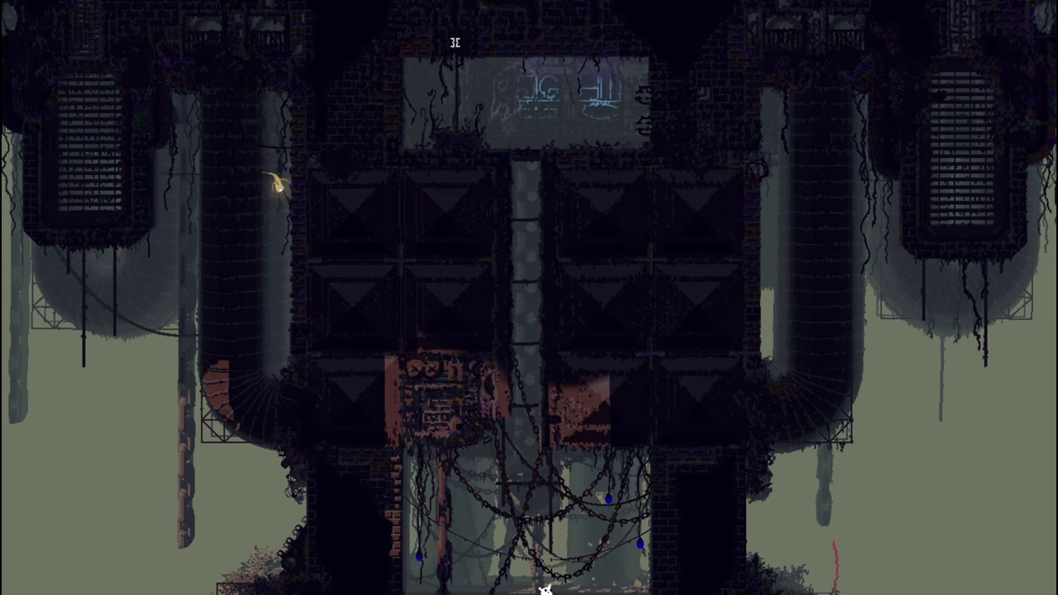
- Open and close the region map, then climb the ladder into the room above
key("space")
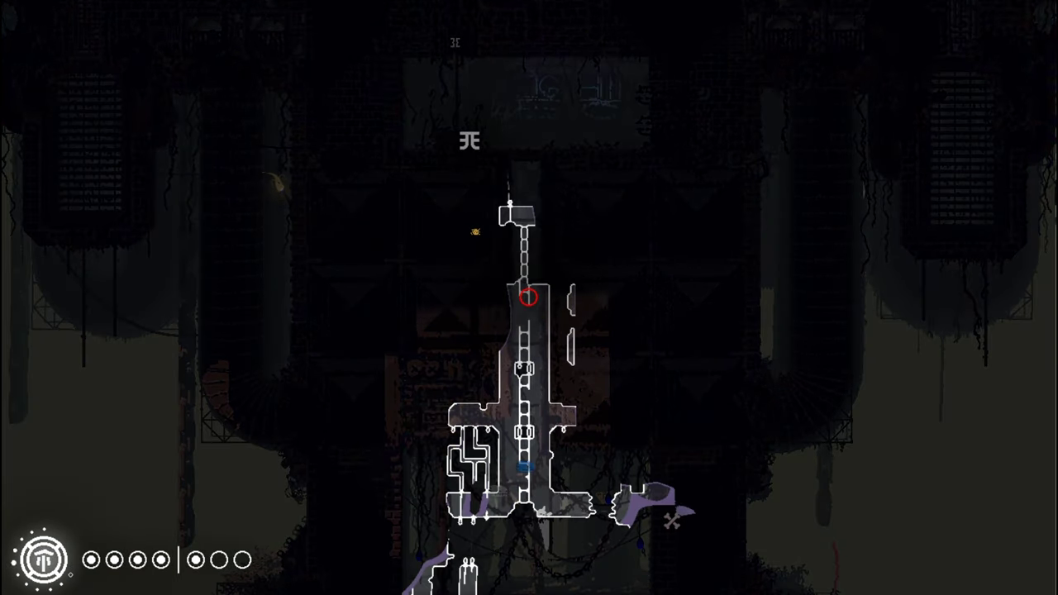
key("Escape")
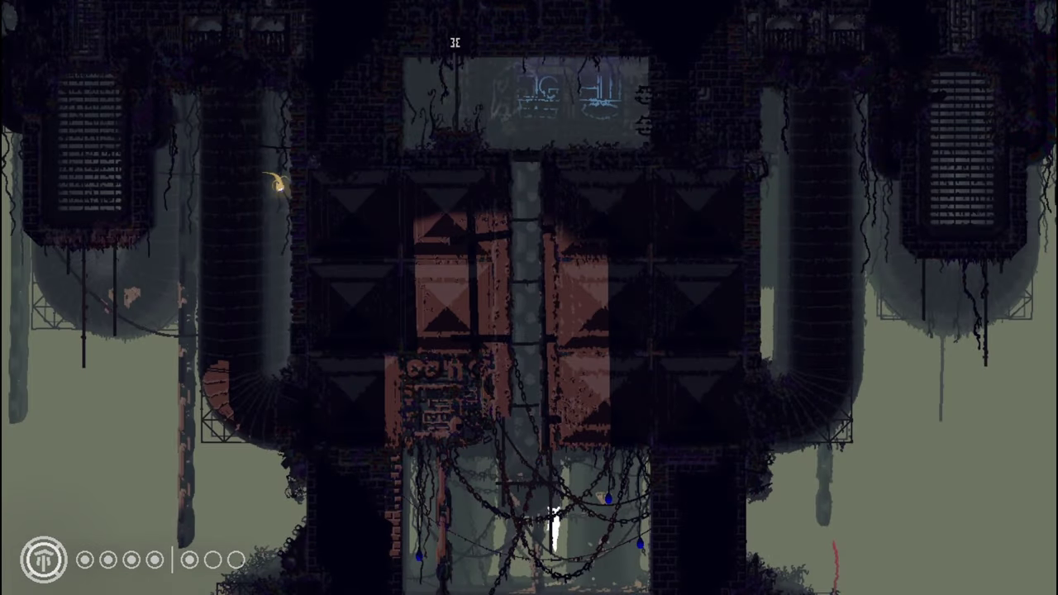
key("Up")
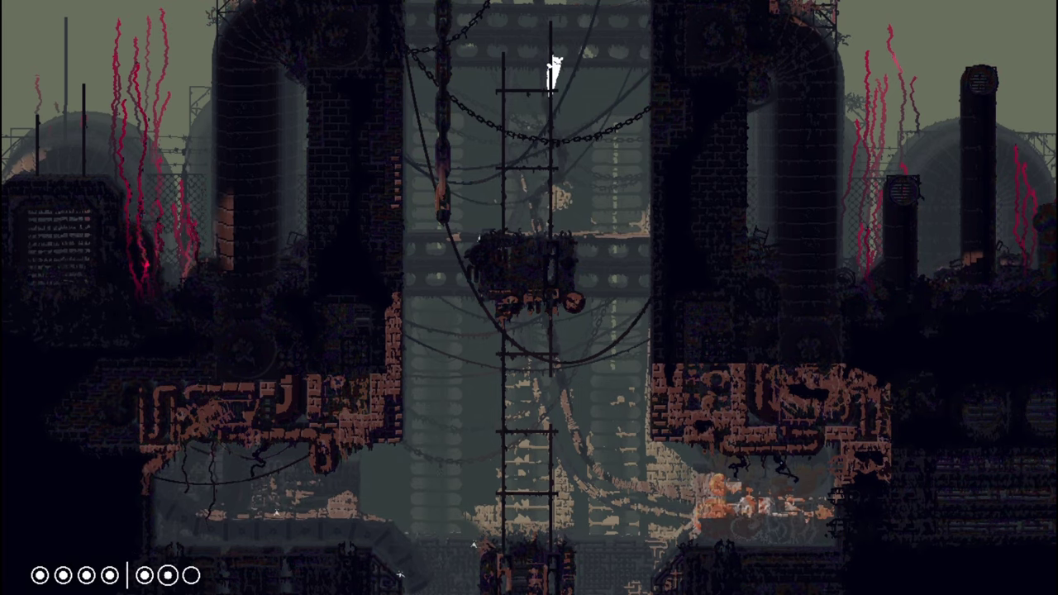
key("Up")
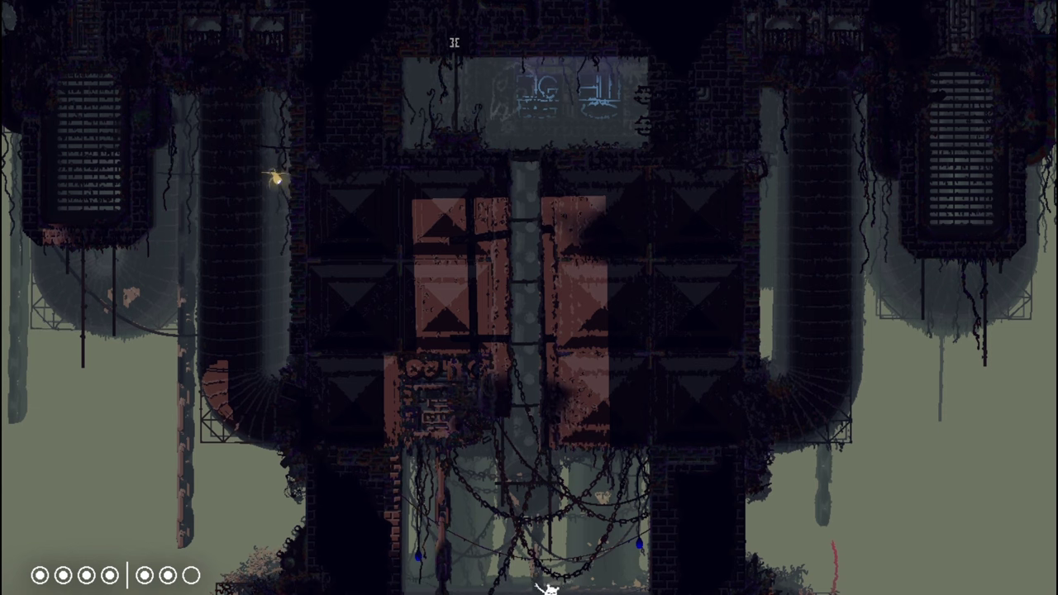
- Climb the pole, jump to the ledge, scale the chain and hang on the central pole
key("Up")
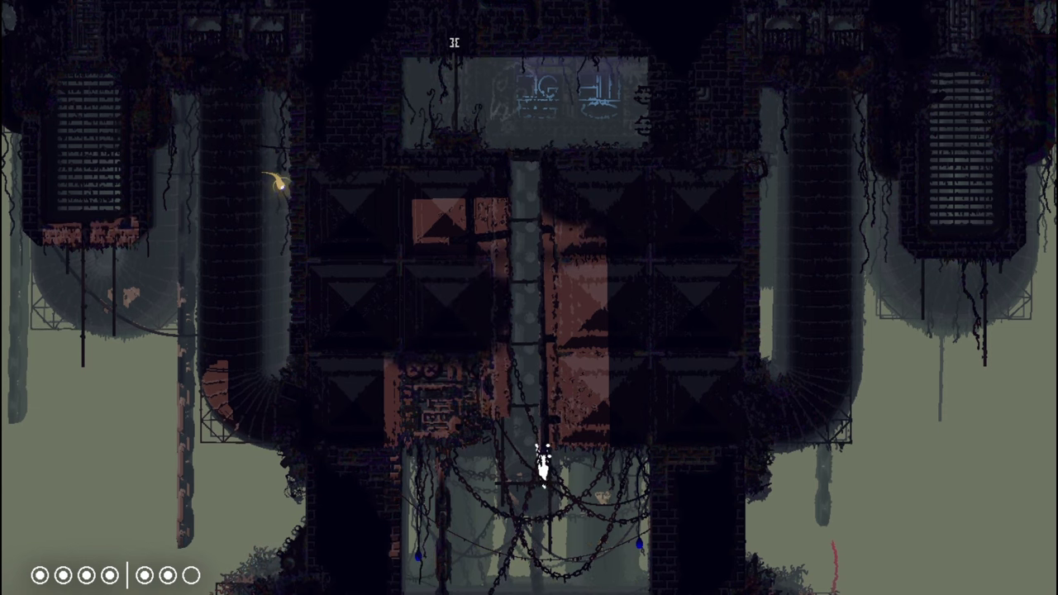
key("Left")
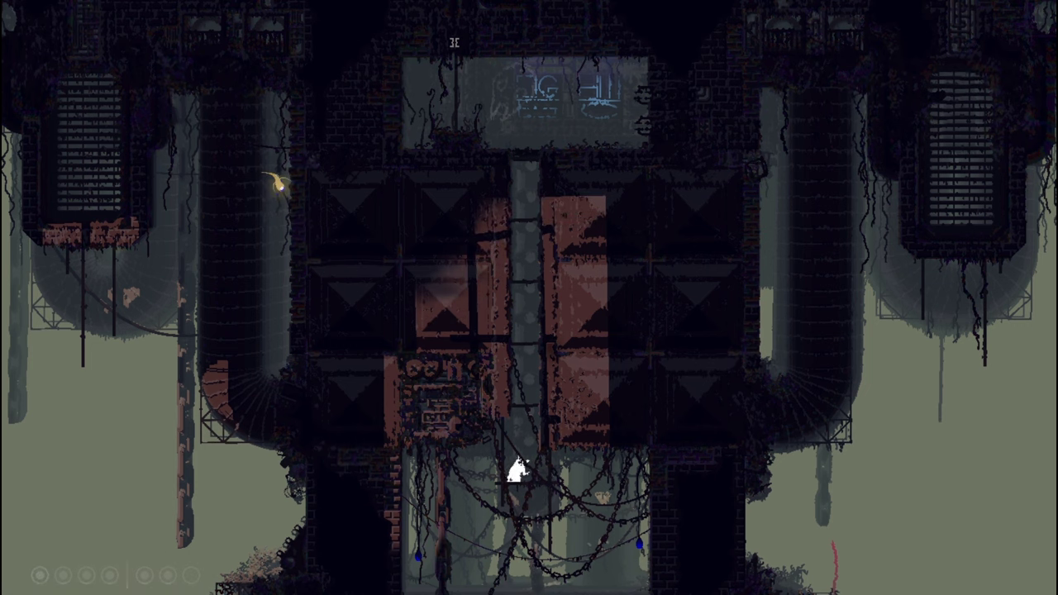
key("Up")
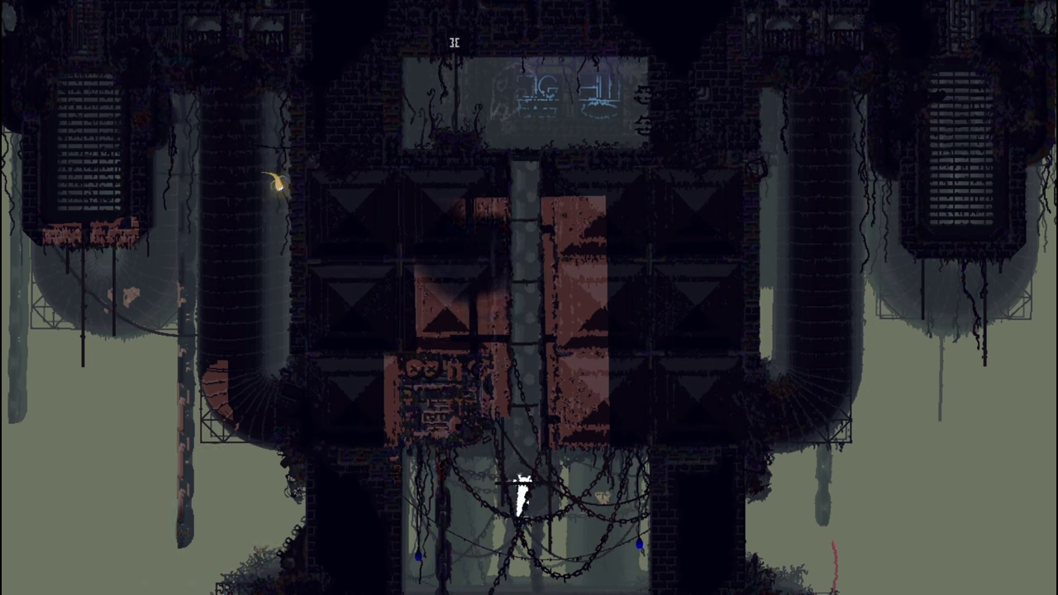
key("Up")
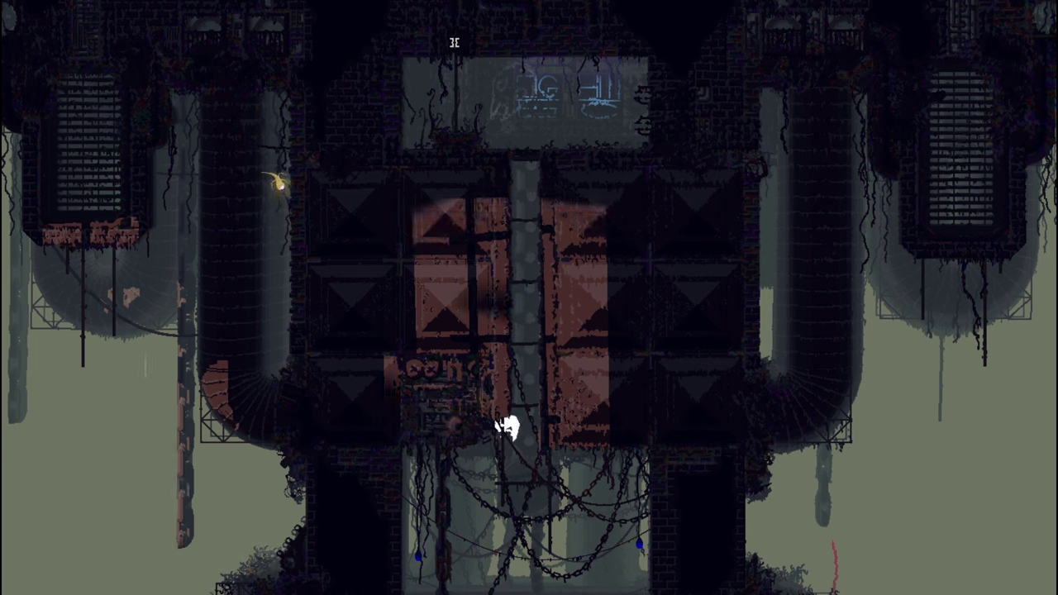
key("Down")
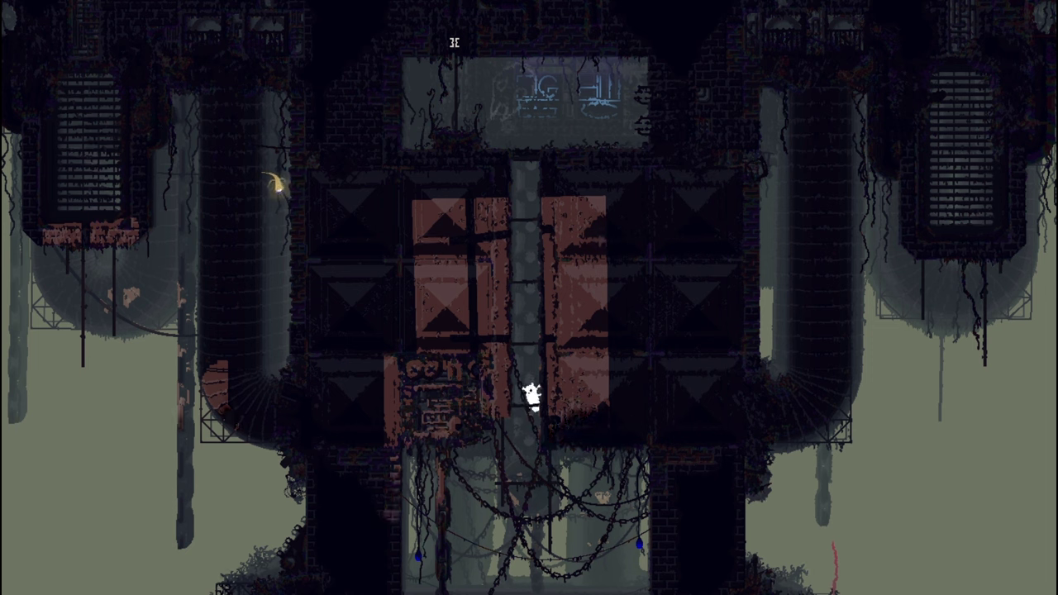
- Climb the central pole to its top and reach the ceiling pipe opening
key("Up")
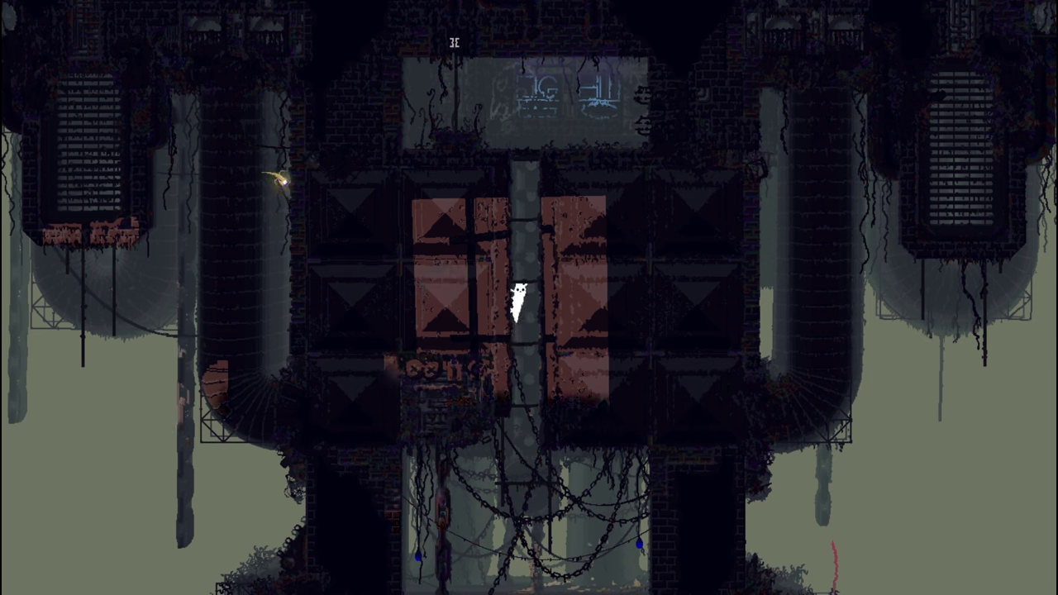
key("Up")
key("Up")
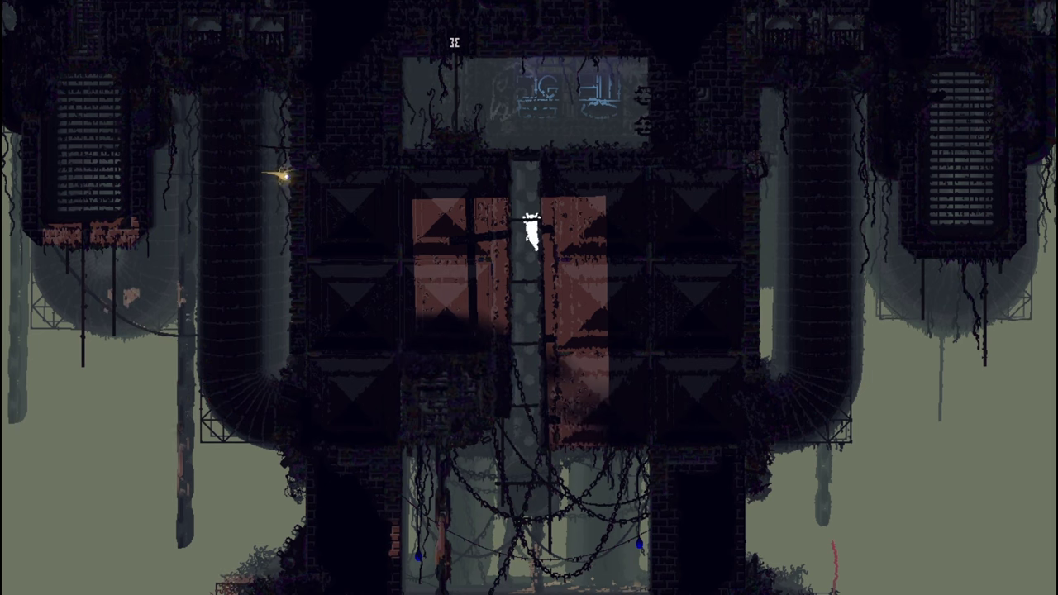
key("Up")
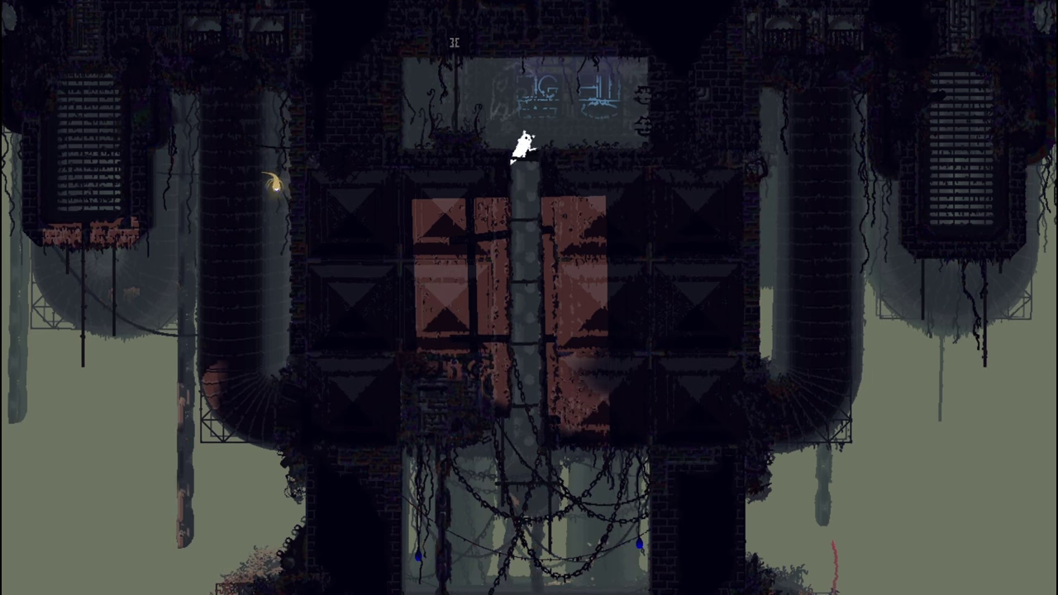
key("Left")
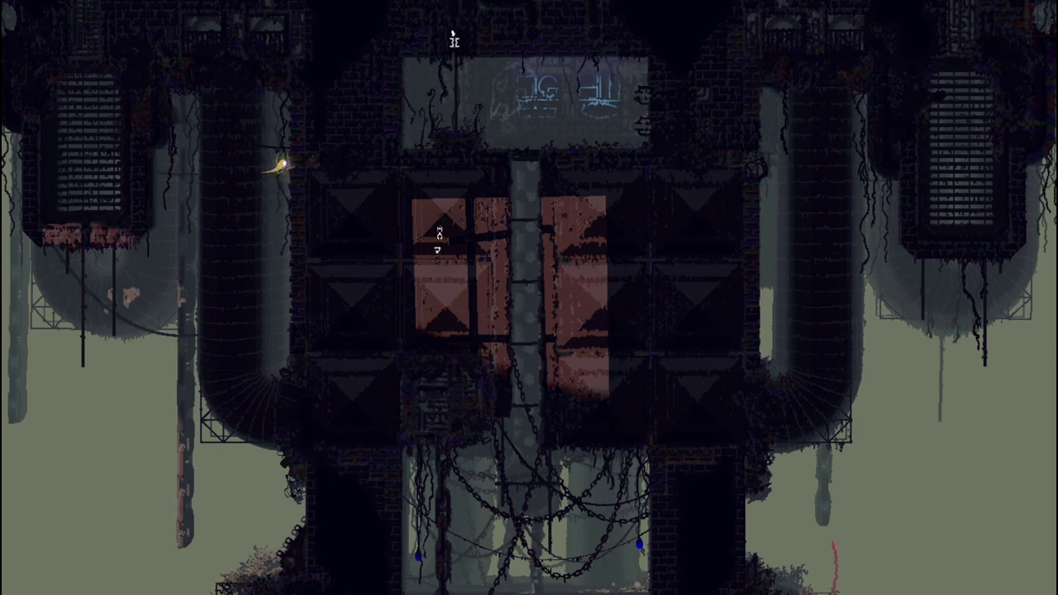
- Enter the top pipe, check the map from the panel room, then go through
key("Up")
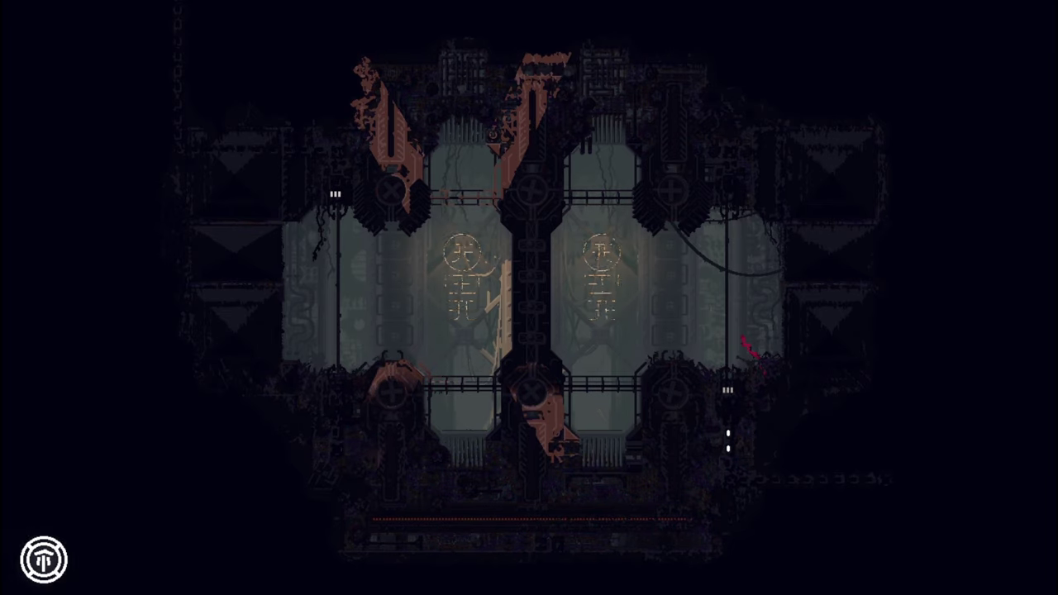
key("Up")
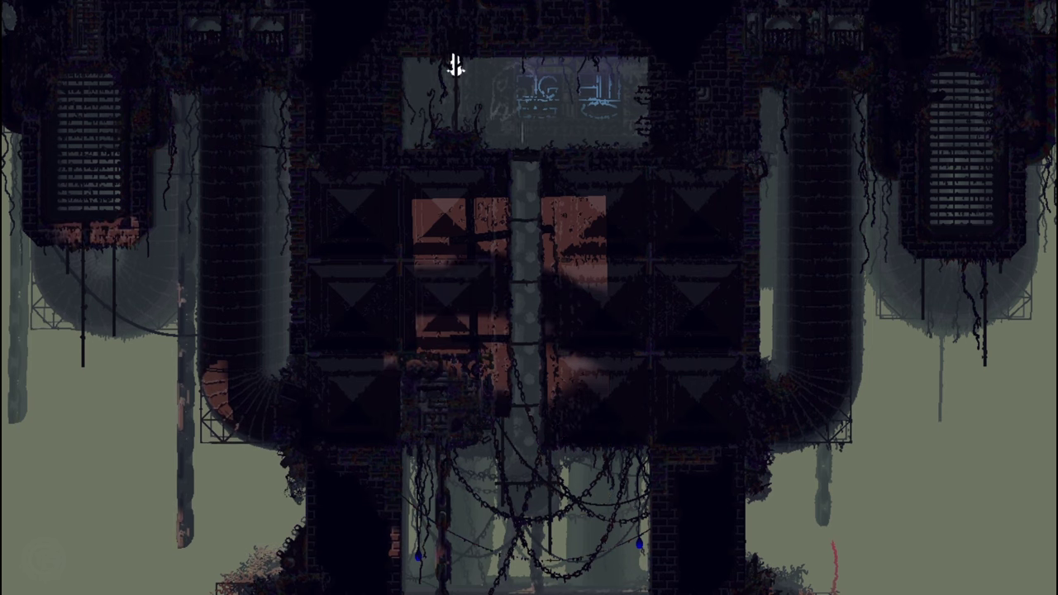
key("space")
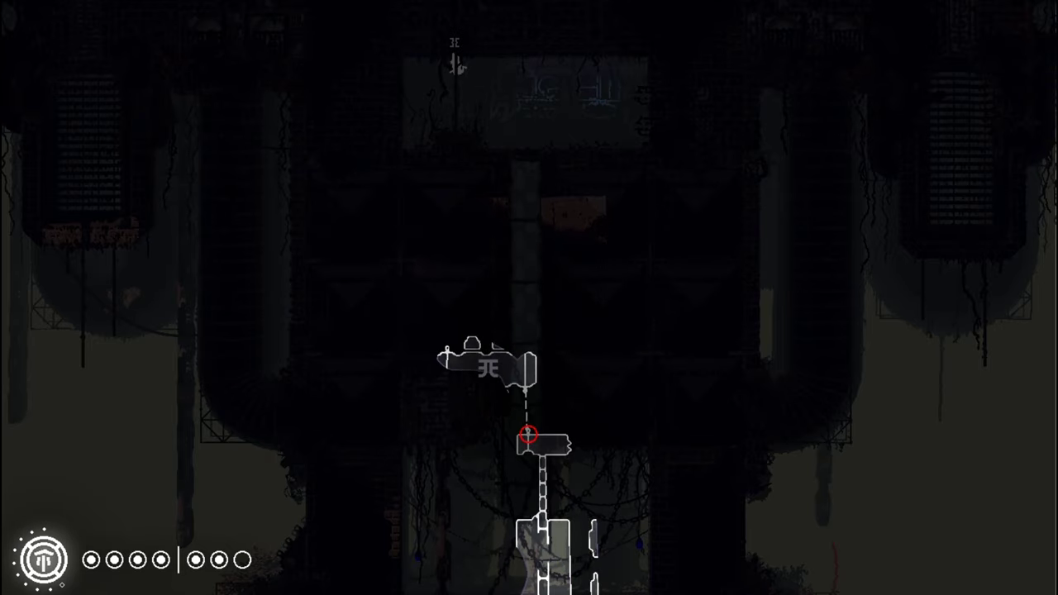
key("space")
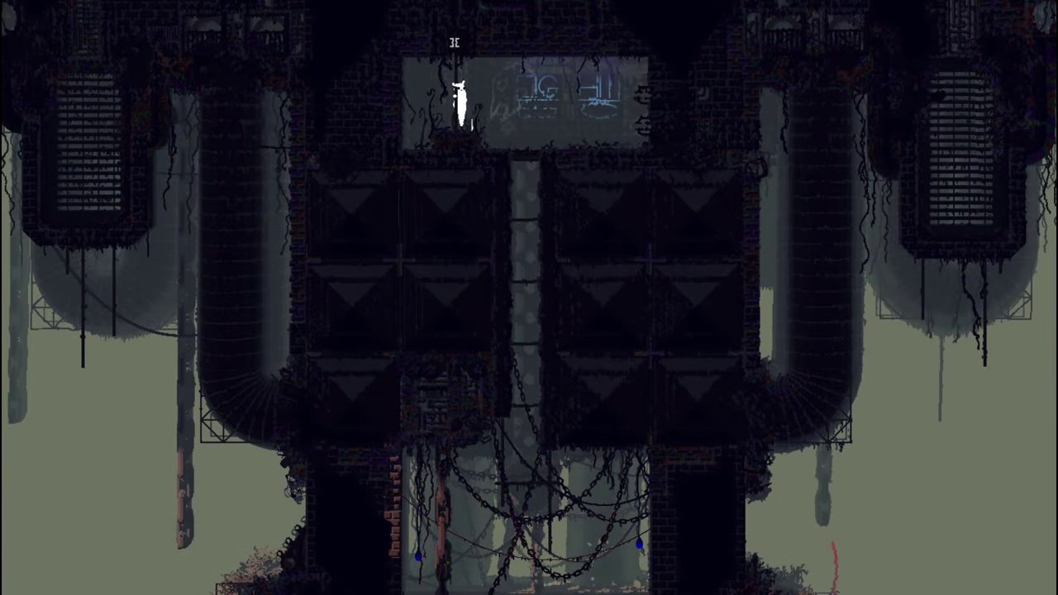
key("Up")
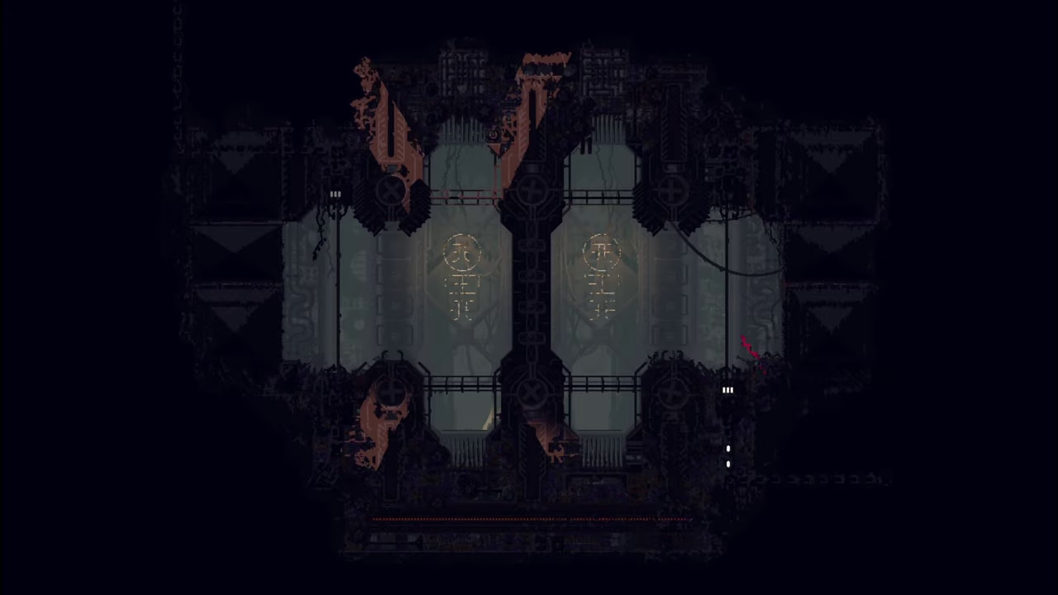
- Climb the gate room's left wall pole out of the room and check the region map
key("Up")
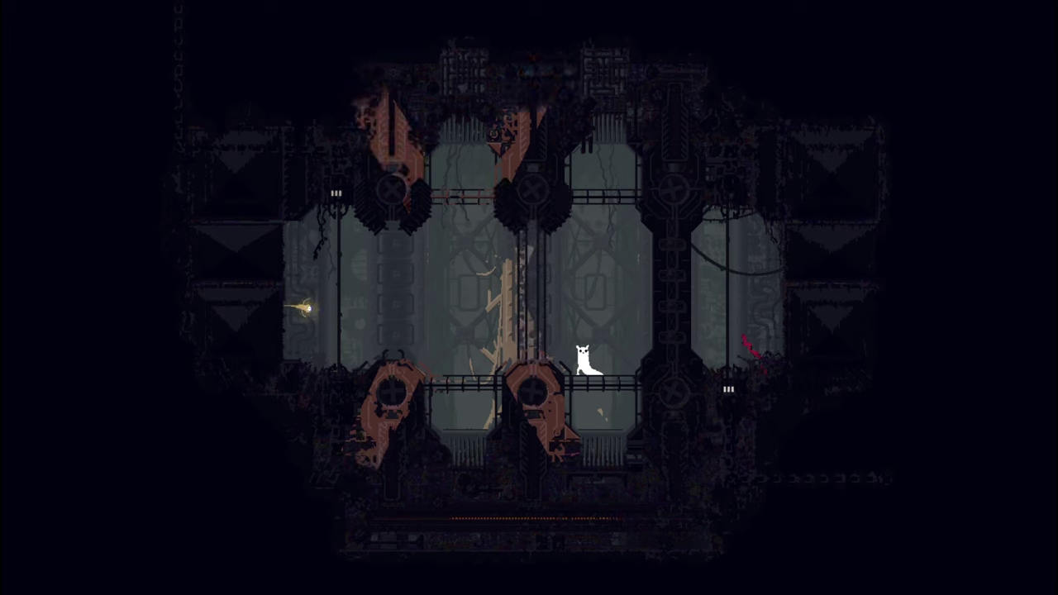
key("Left")
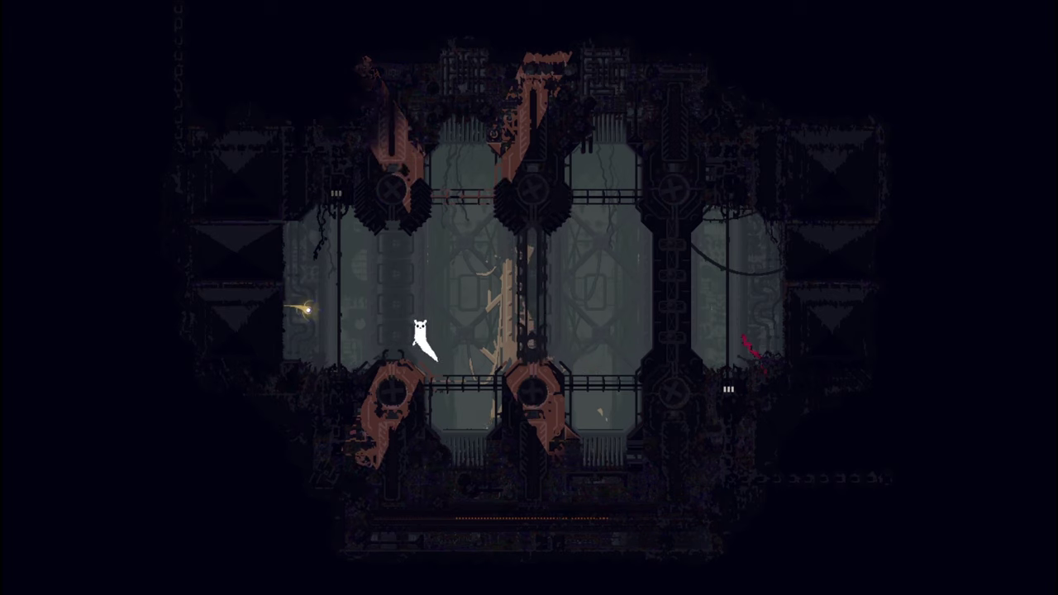
key("Left")
key("Up")
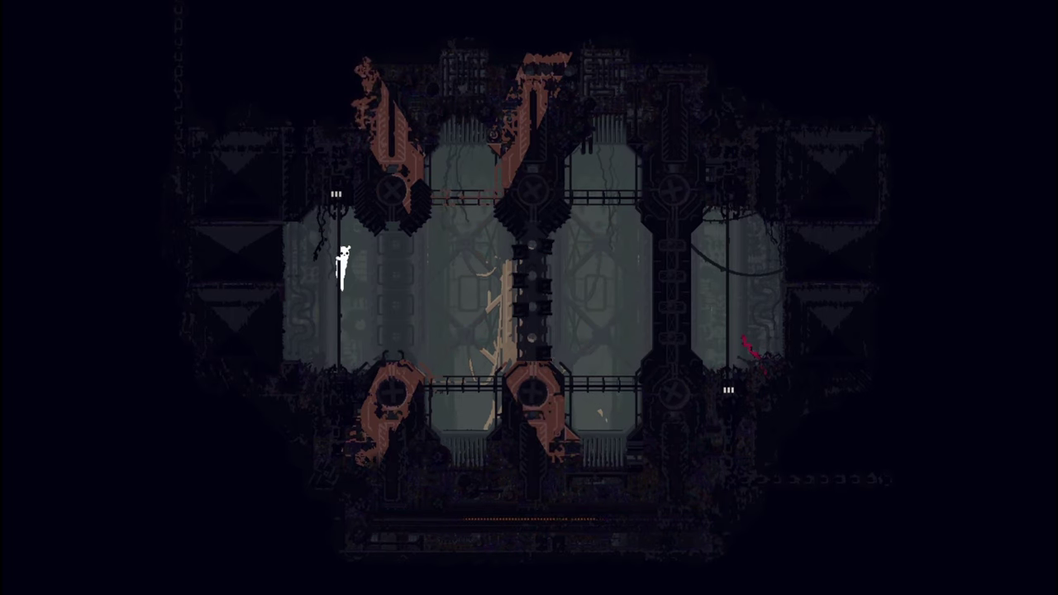
key("Up")
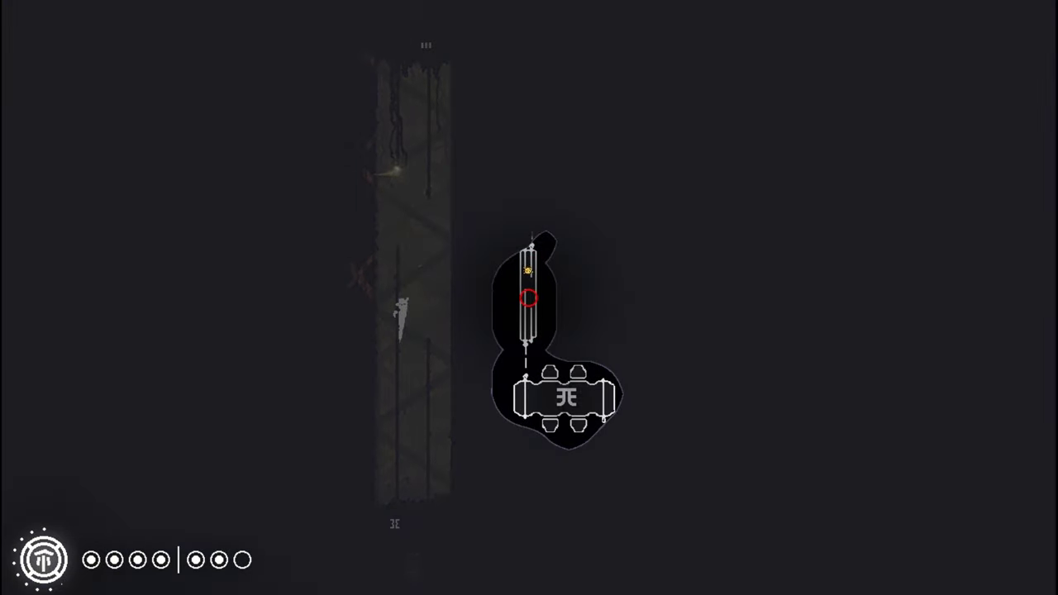
key("Tab")
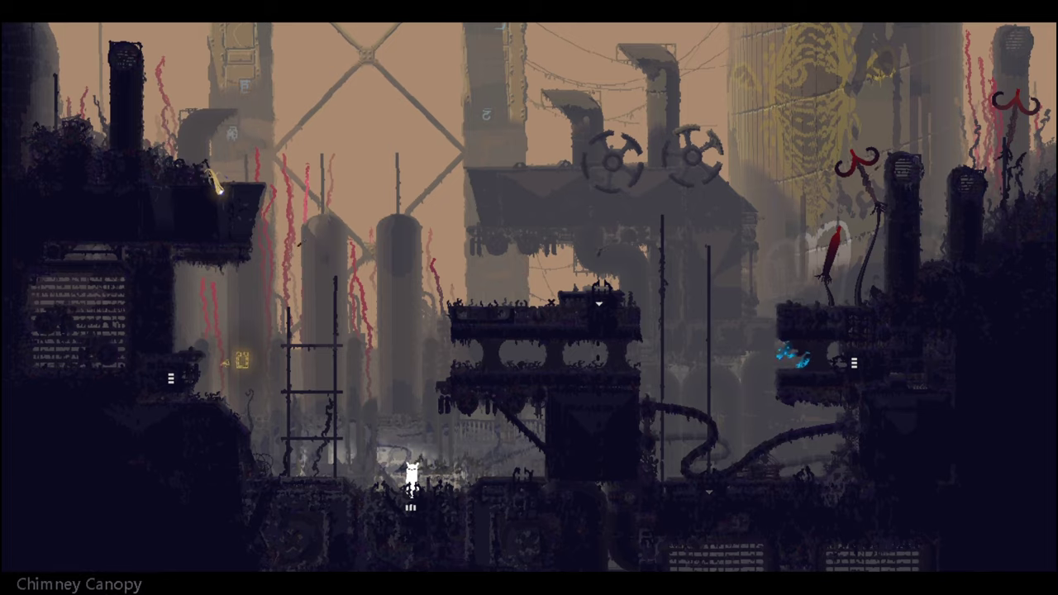
- Check the Chimney Canopy map, drop down and climb the ladder toward the shelter
key("Tab")
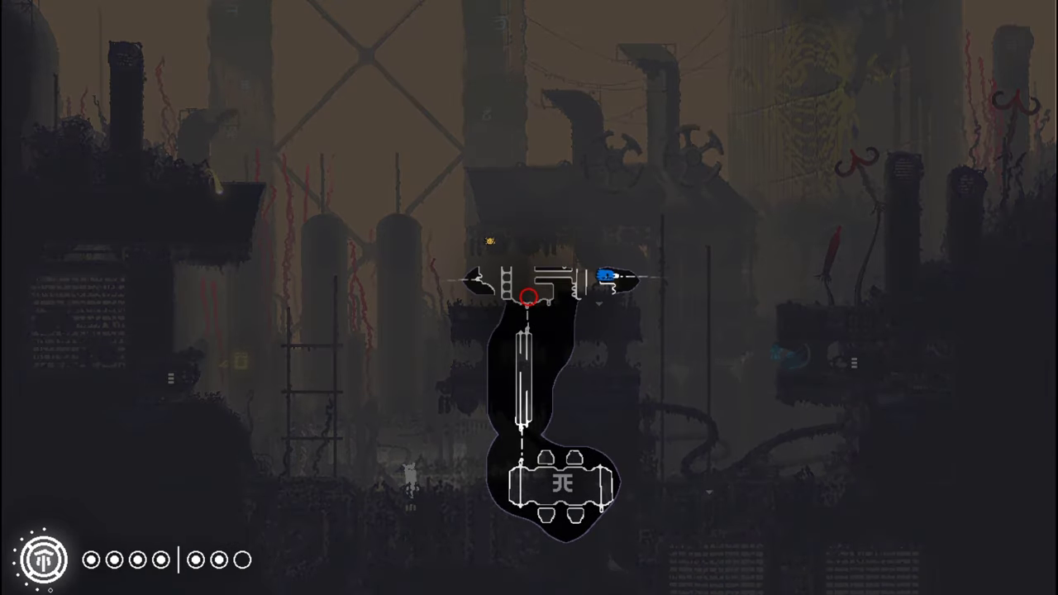
key("Left")
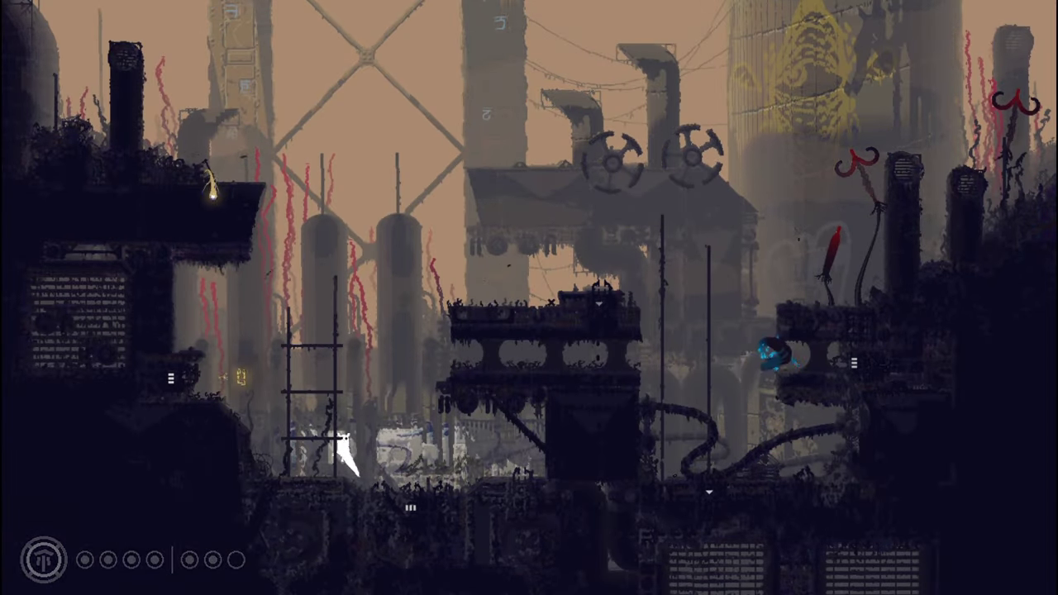
key("Up")
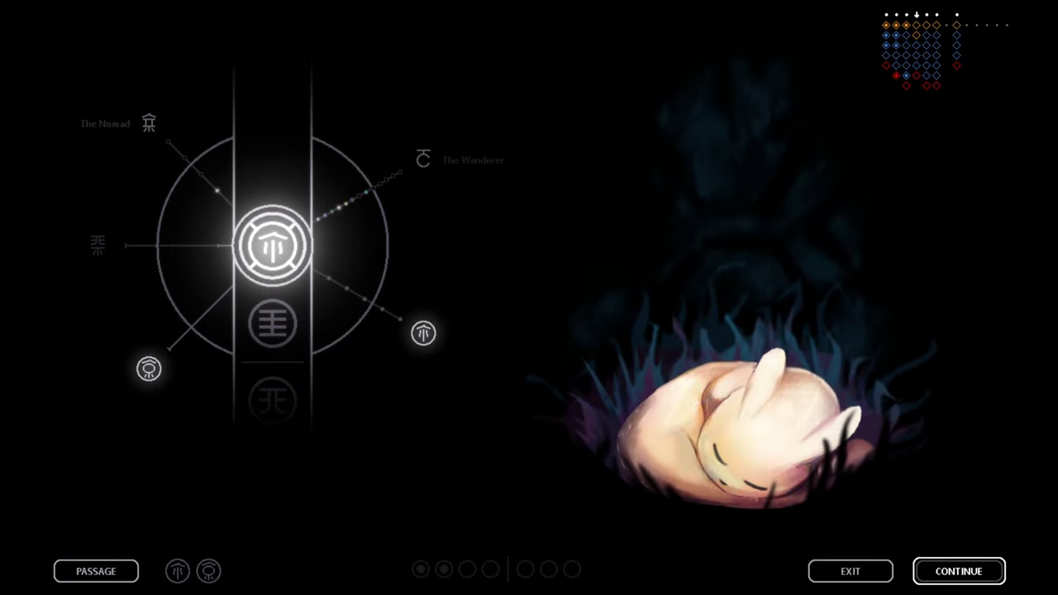
- Choose CONTINUE on the sleep screen to start the next cycle
key("Left")
key("Left")
key("Left")
key("Left")
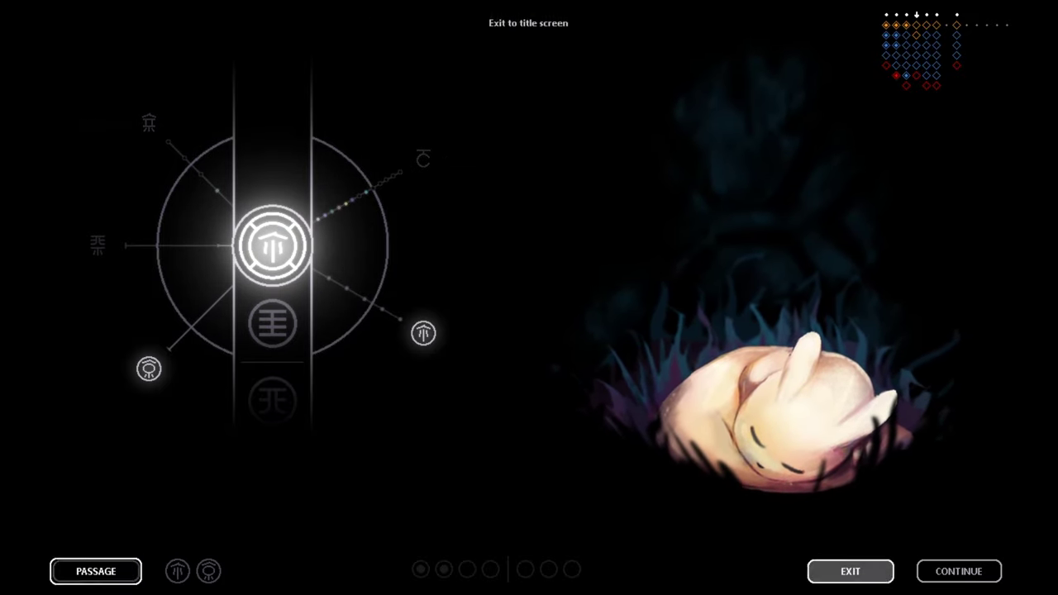
key("Right")
key("Return")
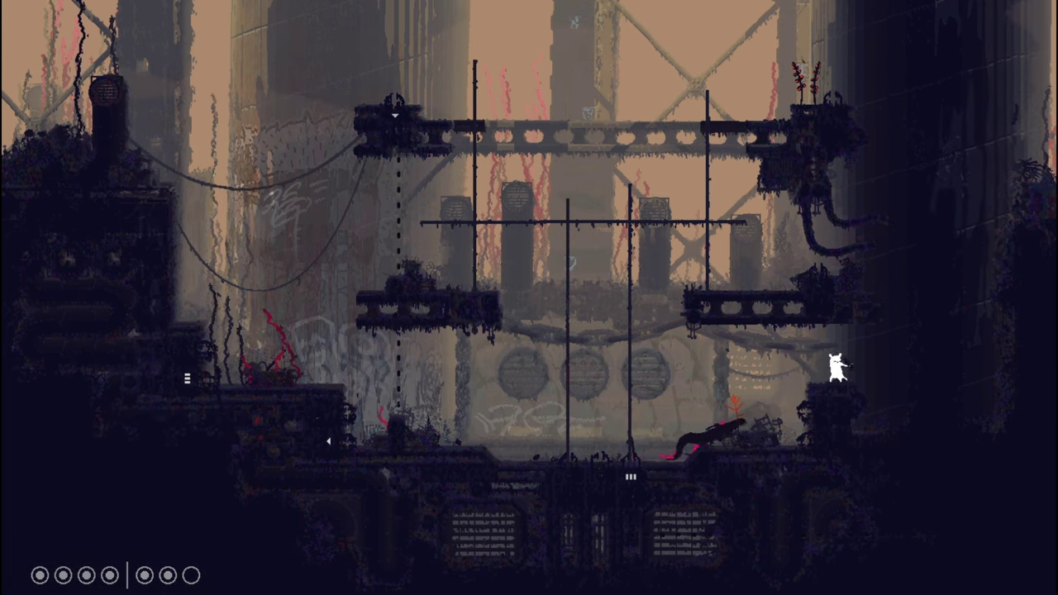
- Leap left off the ledge toward the twin towers
key("Left")
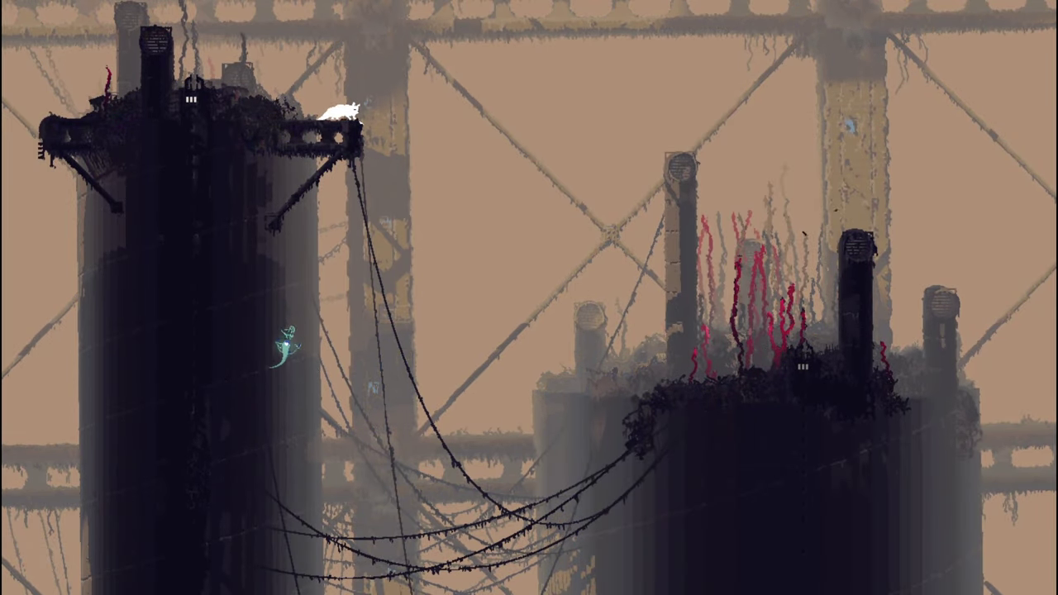
- Leap from the tower arm toward the right tower, fall to death, and restart the cycle
key("space")
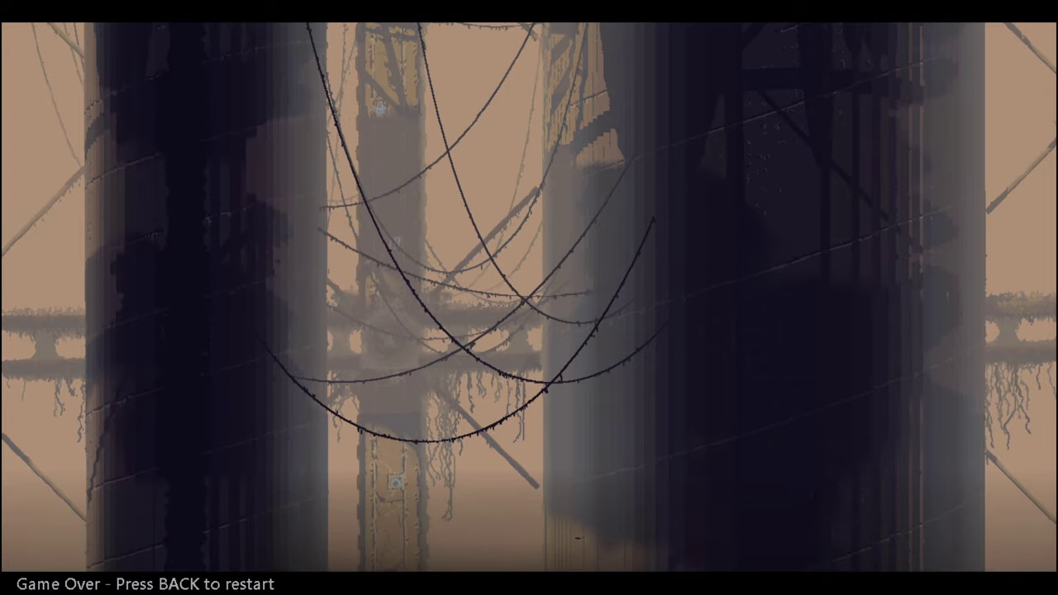
key("Escape")
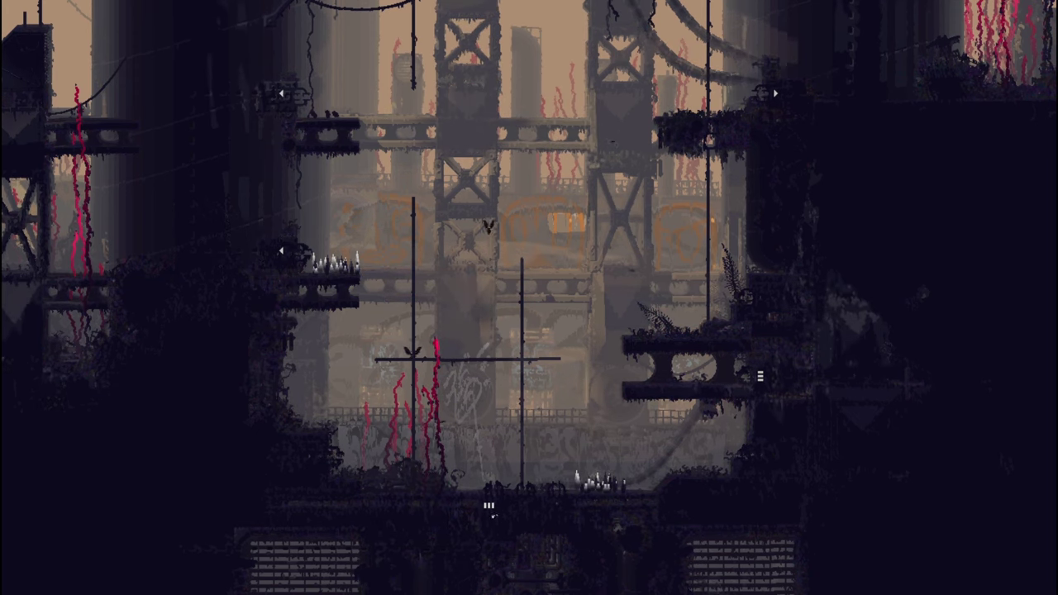
- After a map check, climb the girder-room pole and jump right into the dark machinery room
key("space")
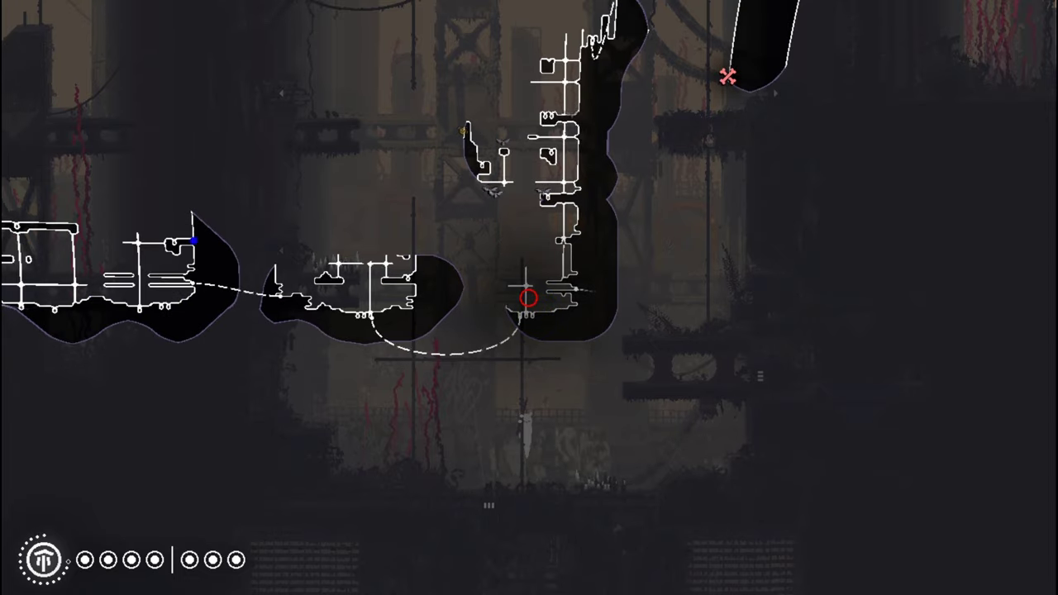
key("space")
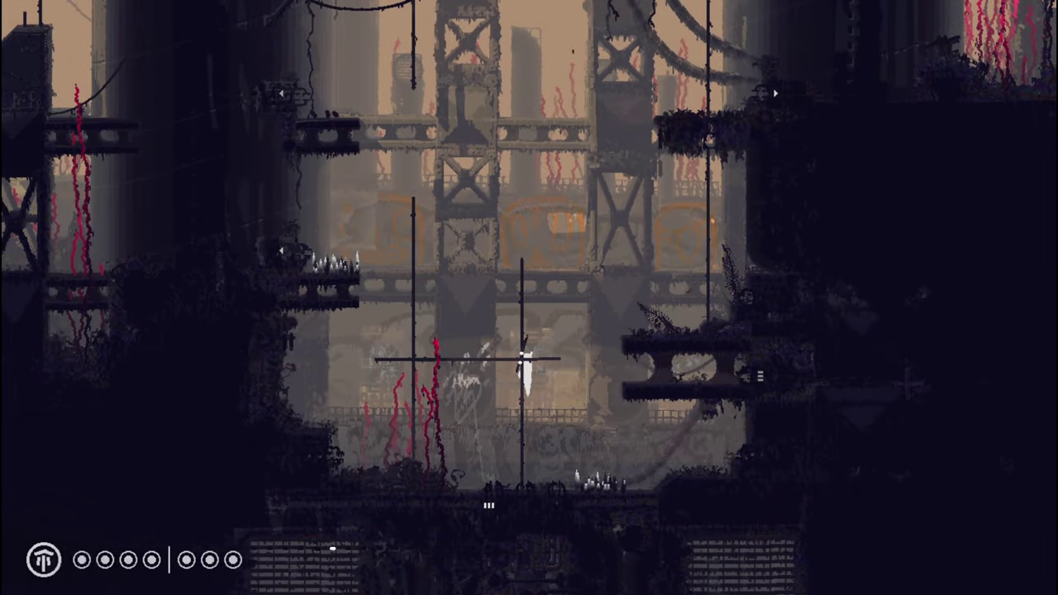
key("space")
key("space")
key("Up")
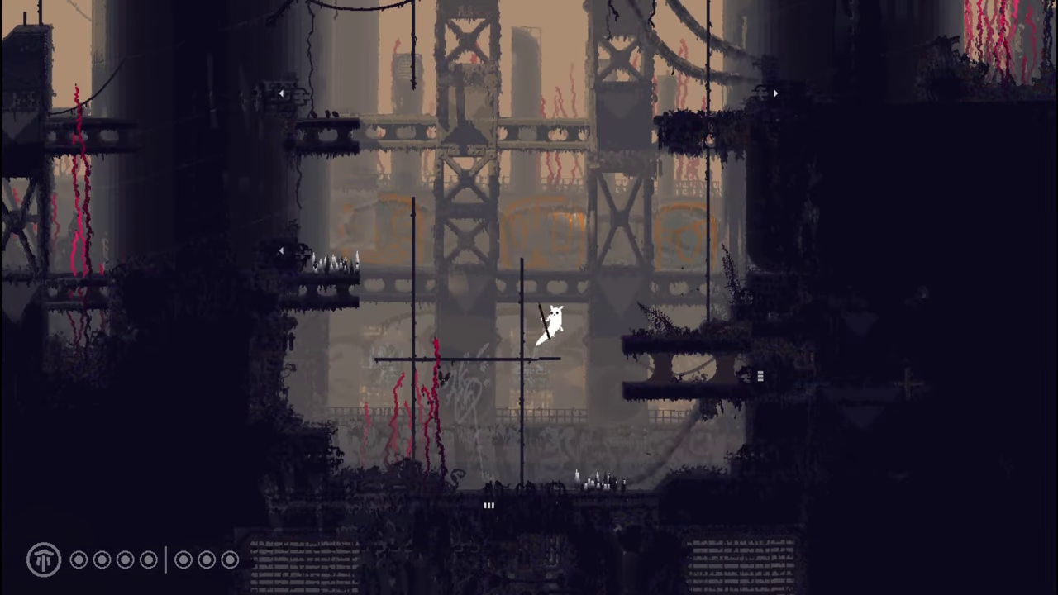
key("Right")
key("space")
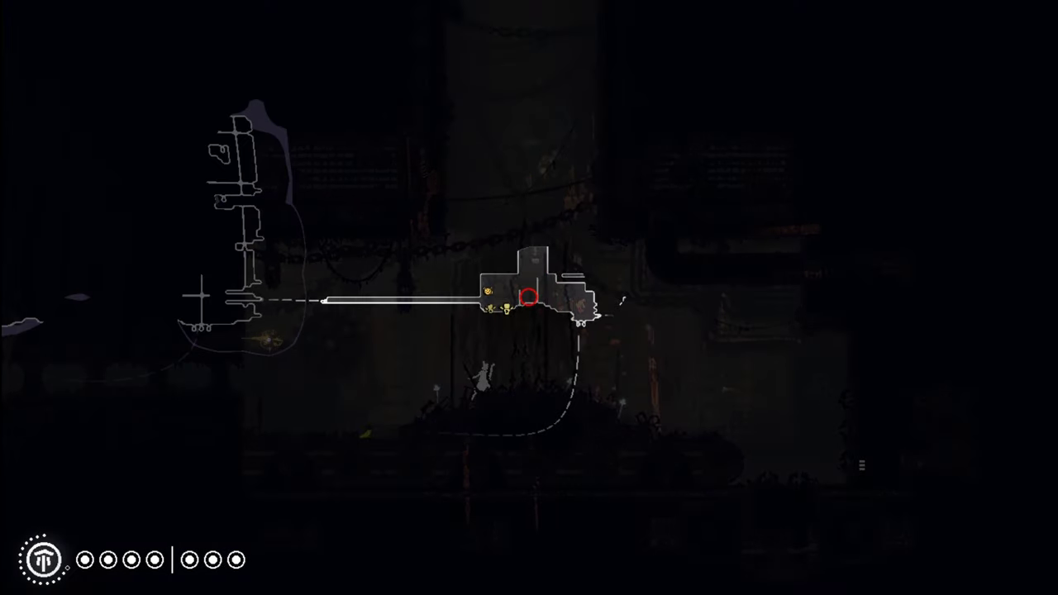
- Flee right off the junk pile, get caught by the lurking creature, and restart in the courtyard
key("Tab")
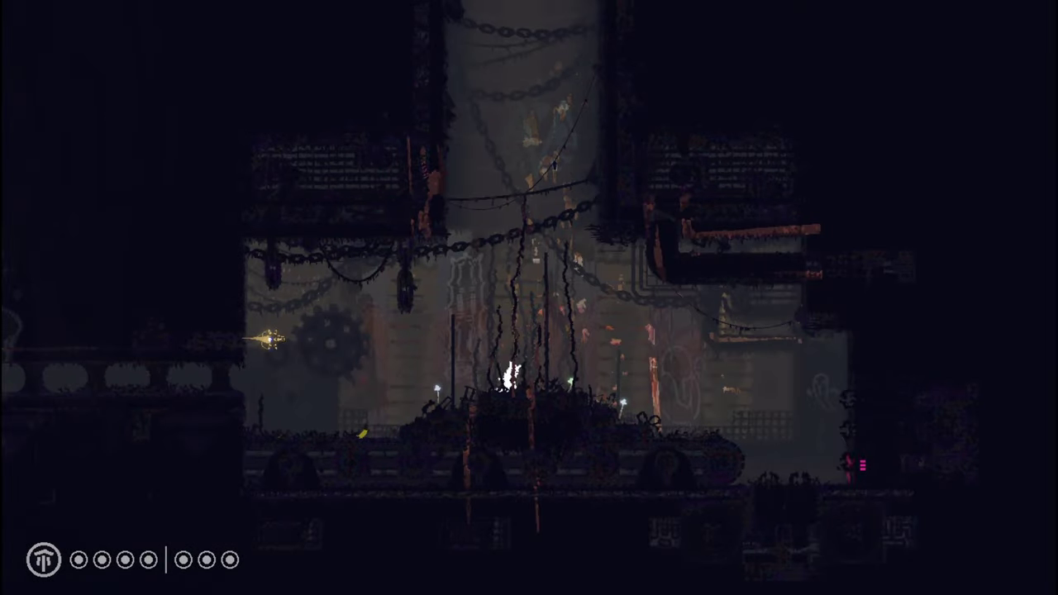
key("Tab")
key("Tab")
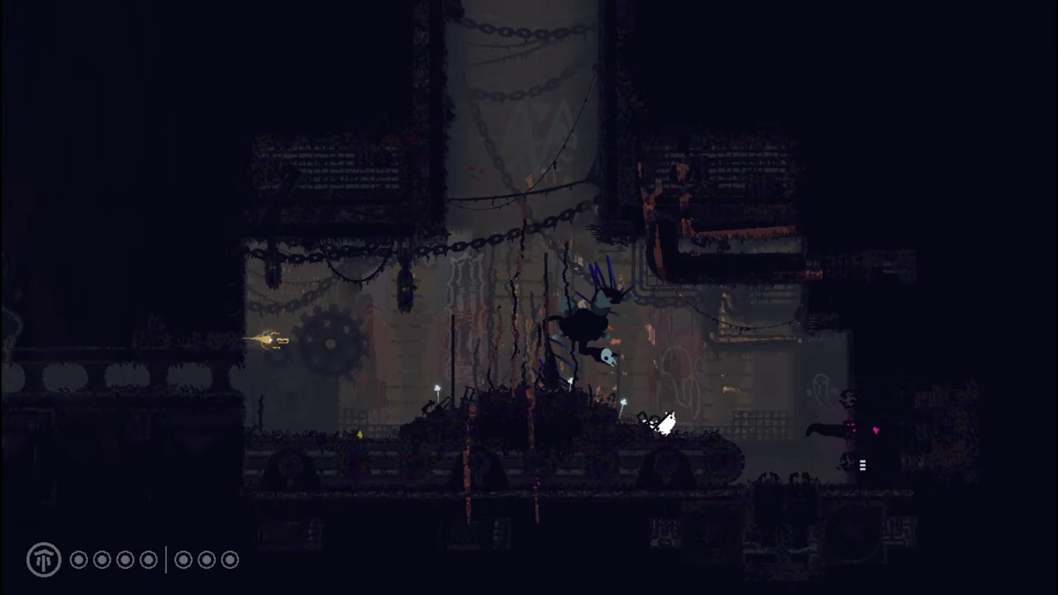
key("Right")
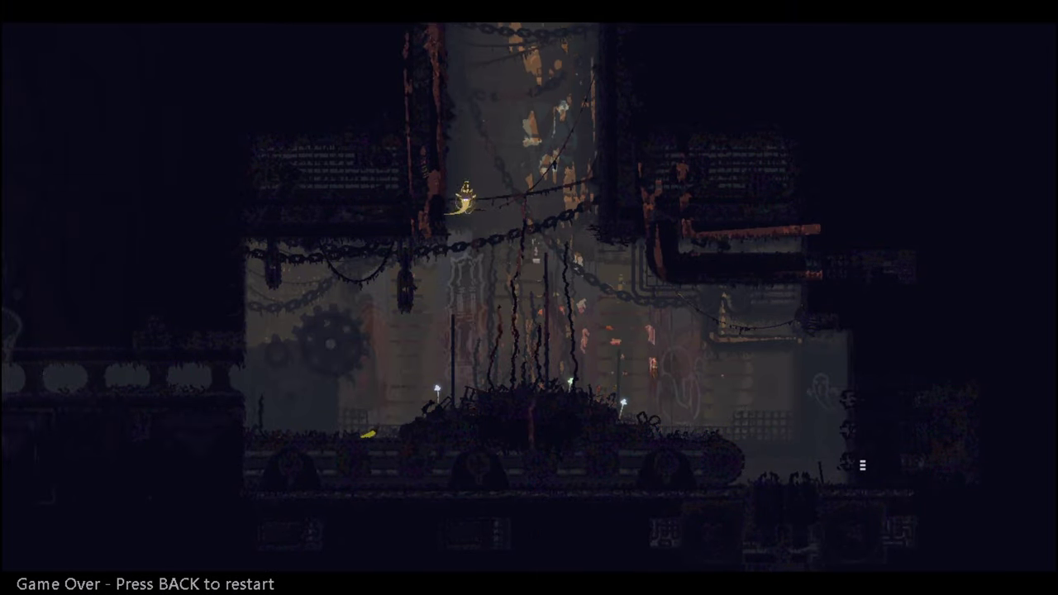
key("Escape")
- Run right across the floor and over the debris into the red-lit valve chamber
key("Right")
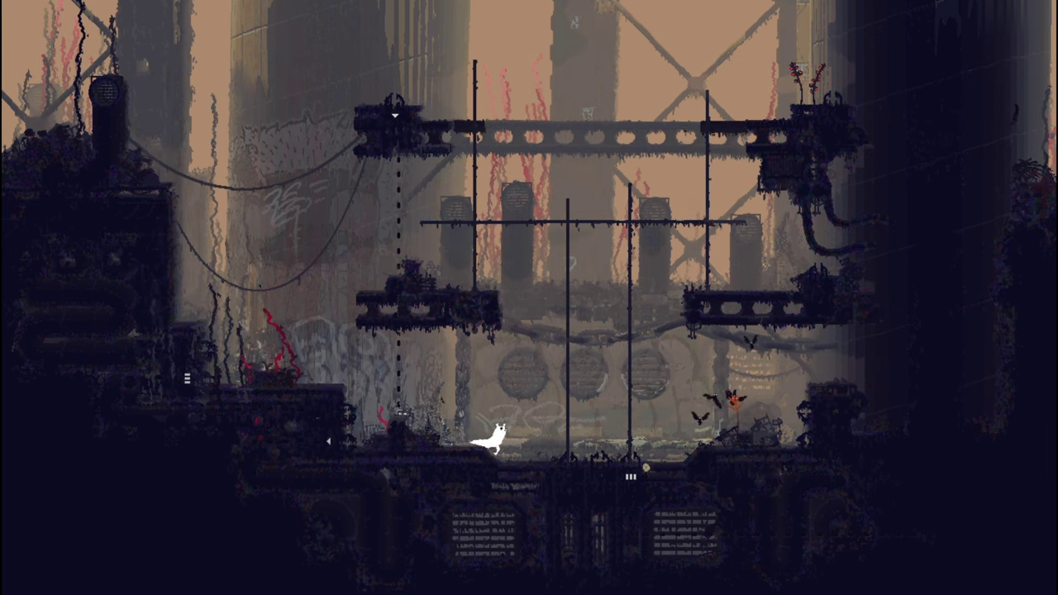
key("Right")
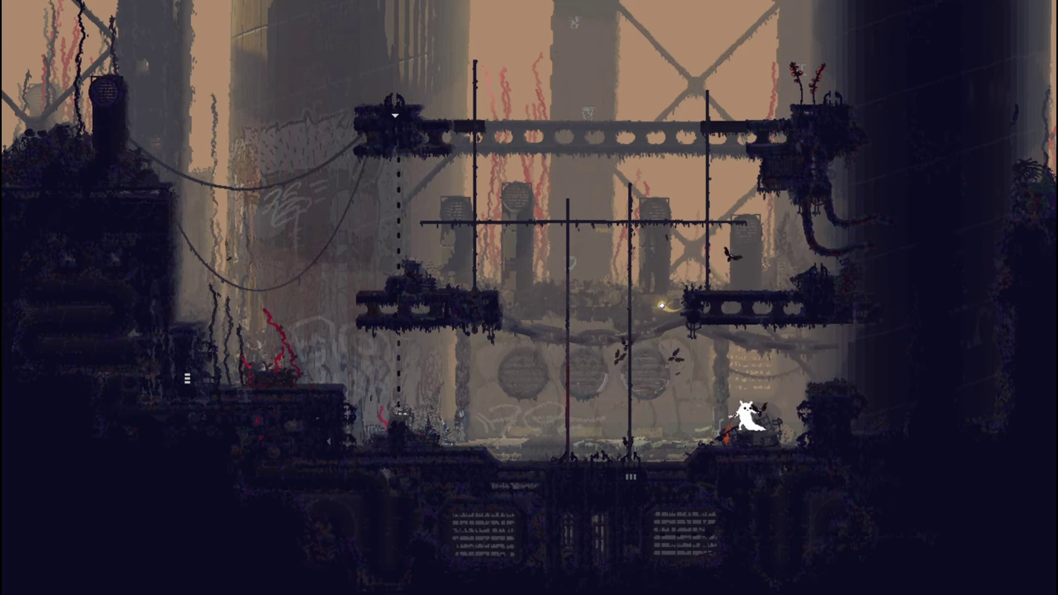
key("Right")
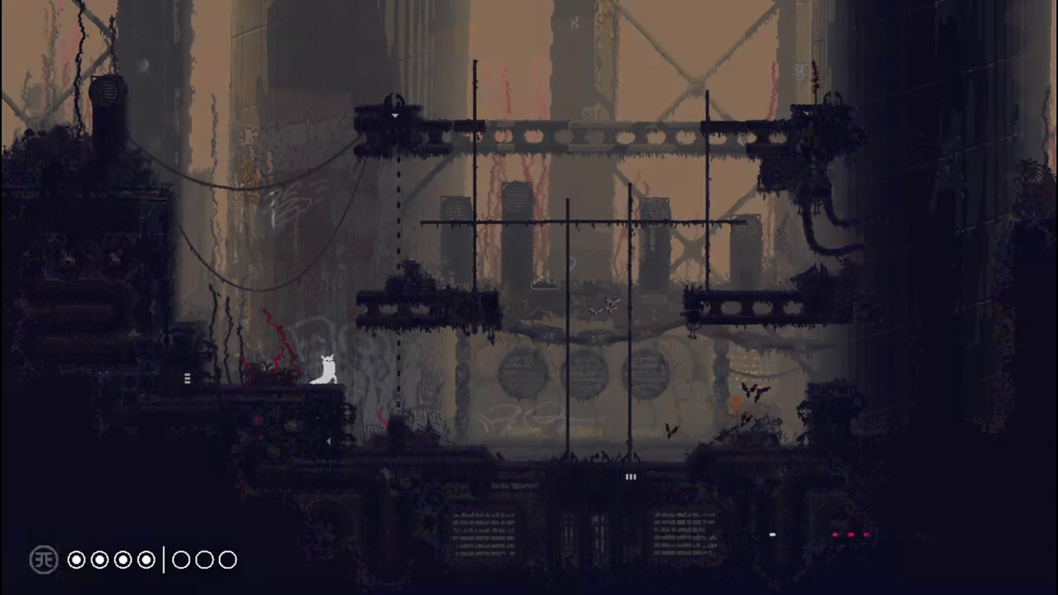
key("Tab")
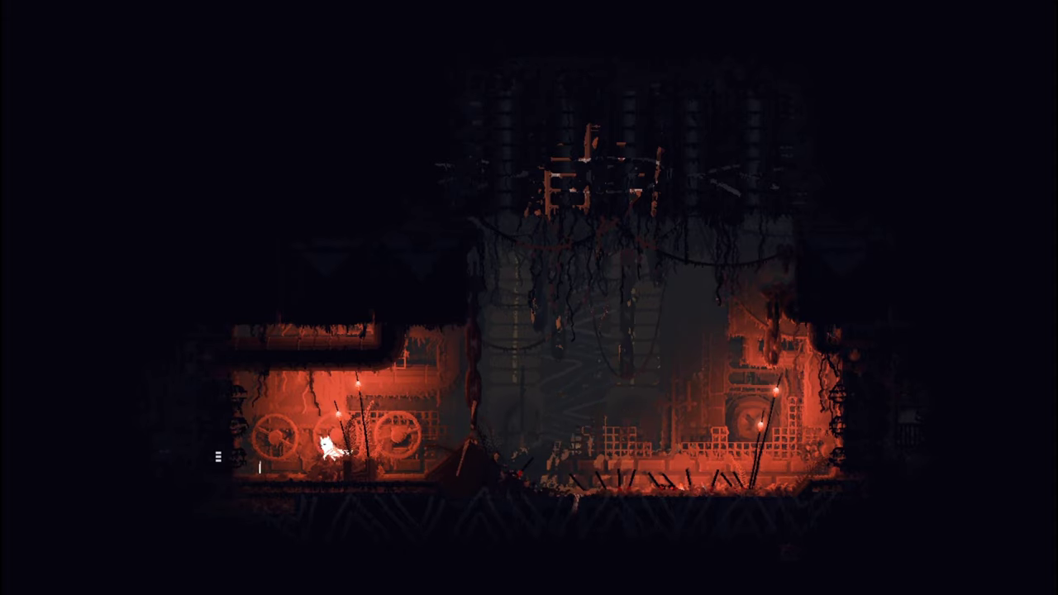
- Walk left through the red-lit room, then right back through the chain-draped room
key("Left")
key("Left")
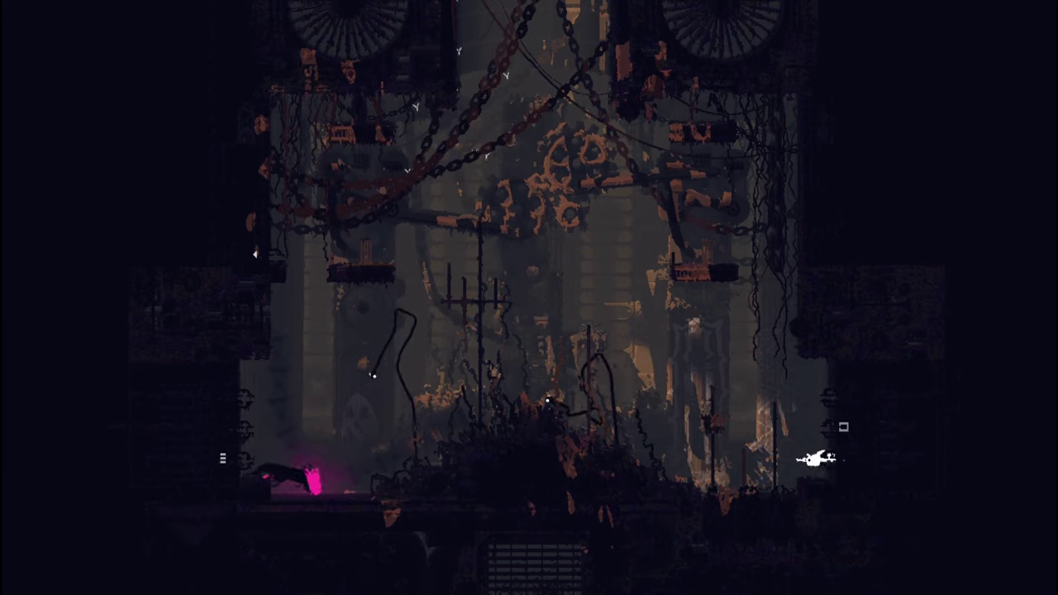
key("Right")
key("Right")
key("Right")
key("Right")
key("Right")
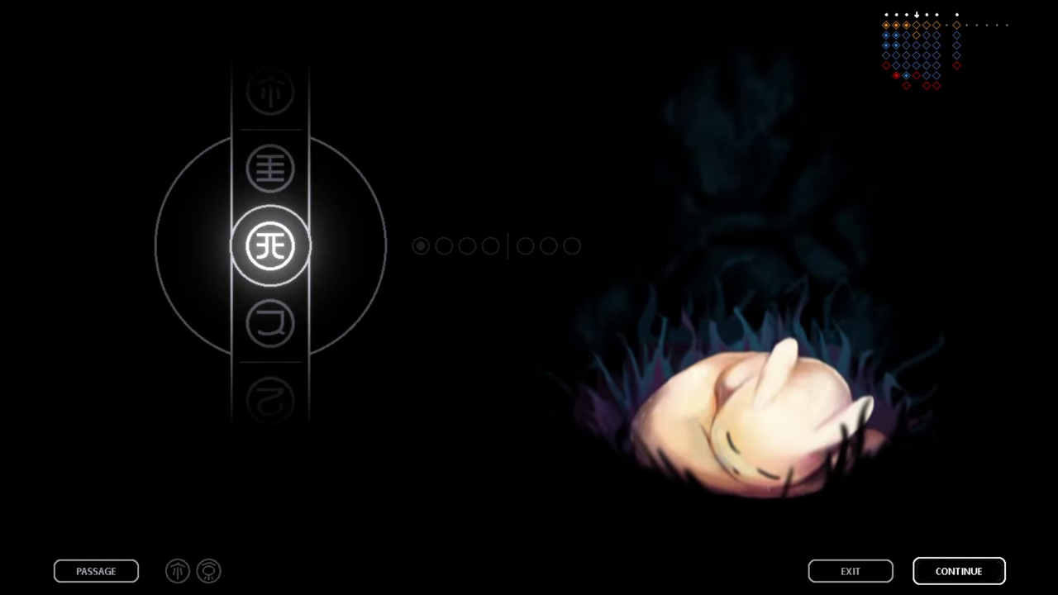
- Advance karma to the next symbol and confirm to begin the new cycle
key("Up")
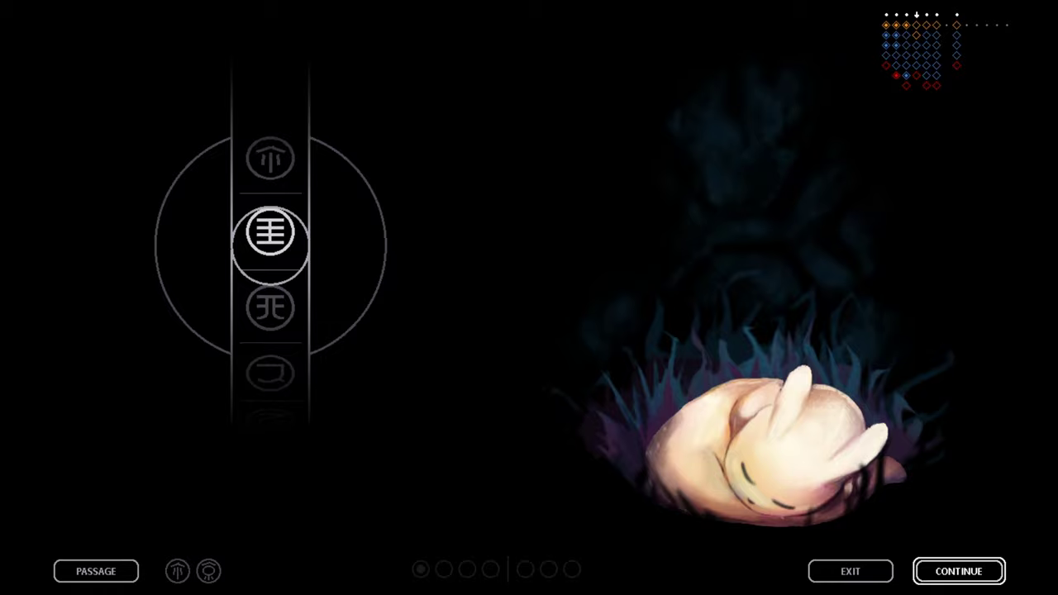
key("Return")
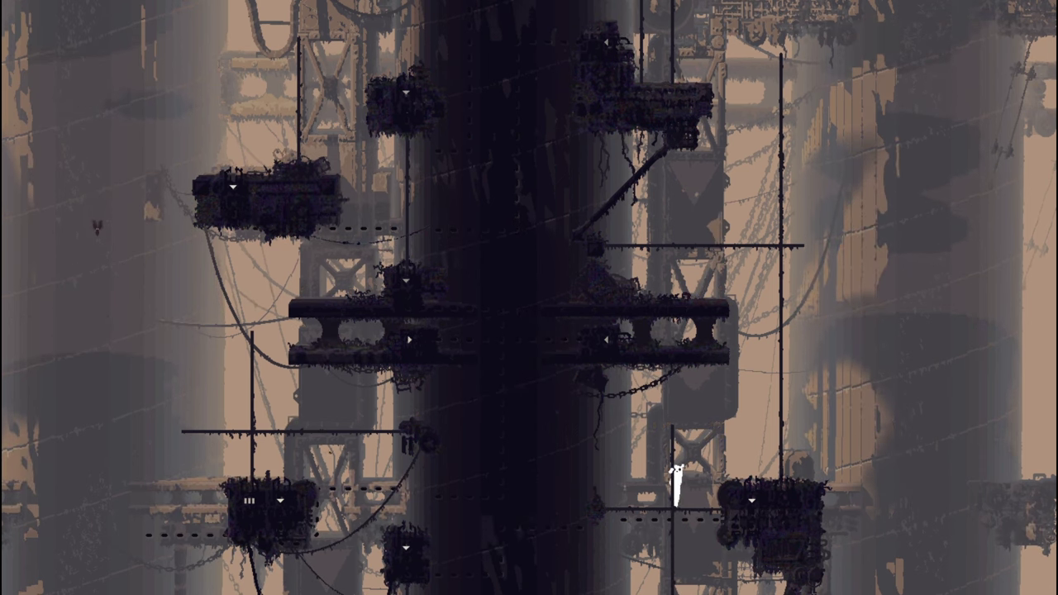
- Climb the long right-hand girder-room pole, checking the region map on the way up
key("Up")
key("Tab")
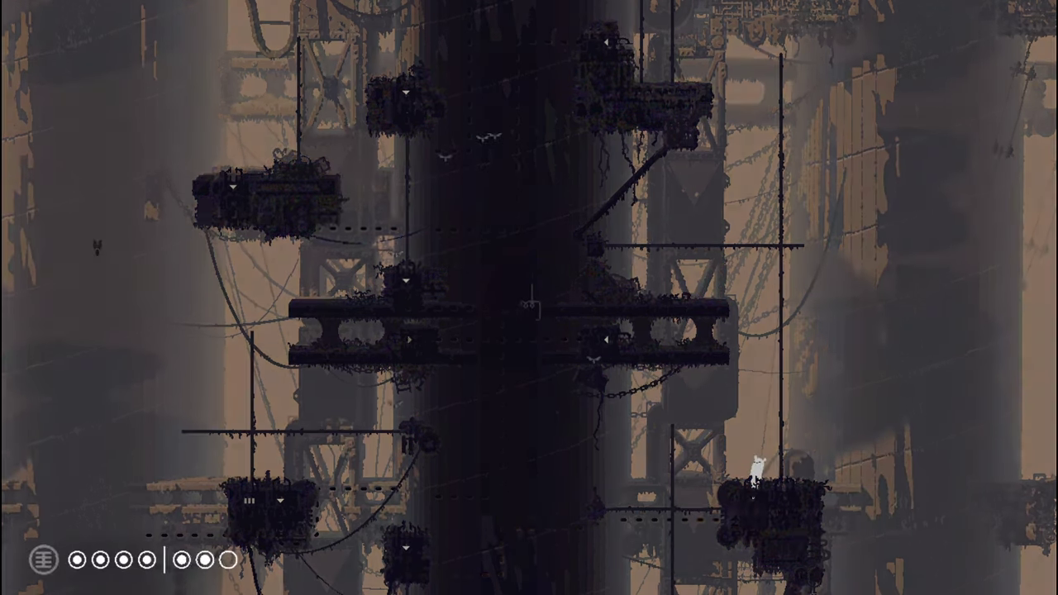
key("Up")
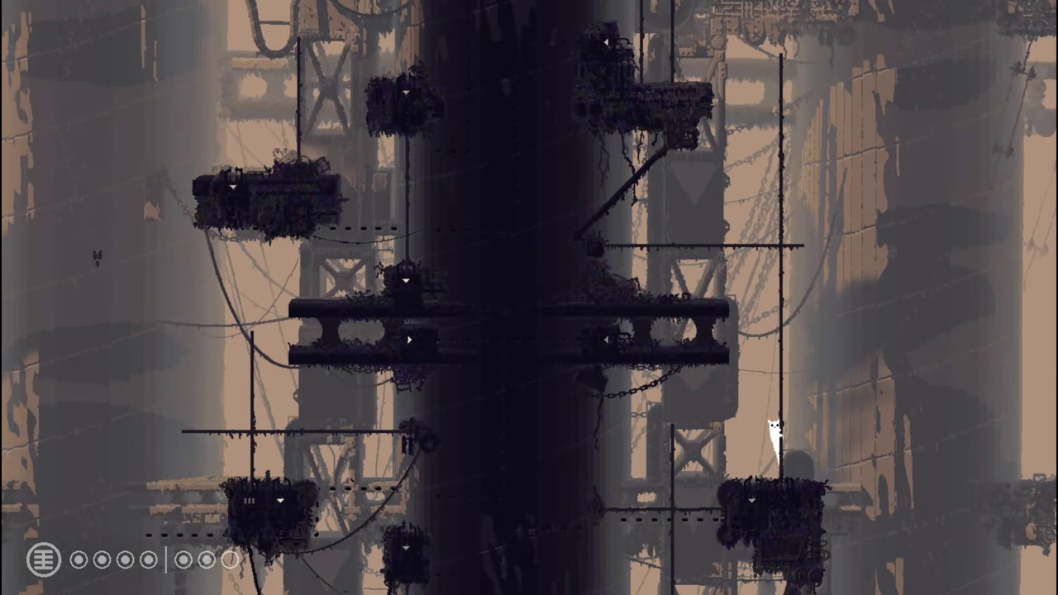
key("Tab")
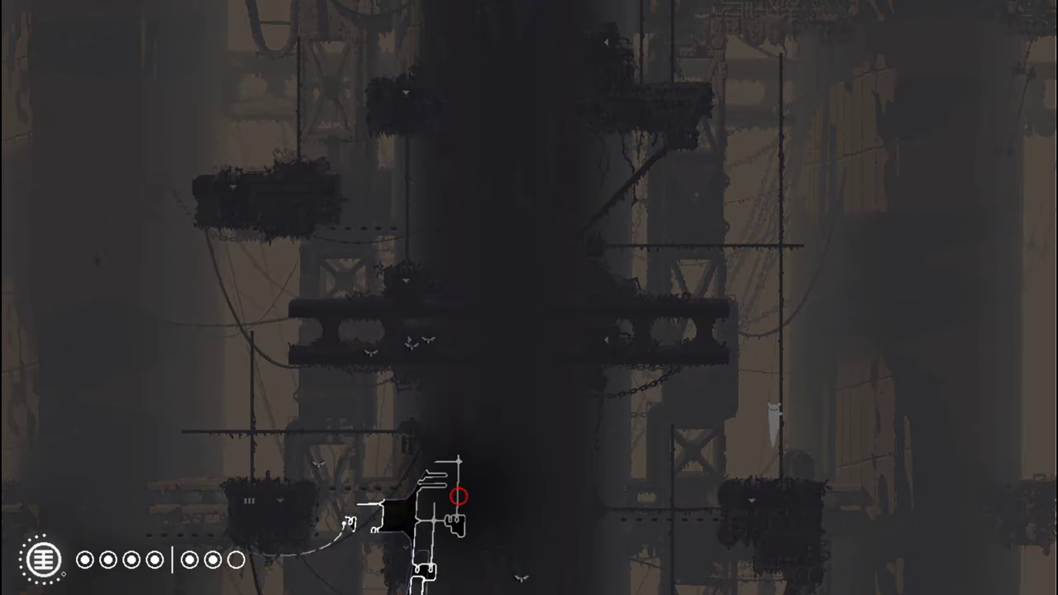
key("Tab")
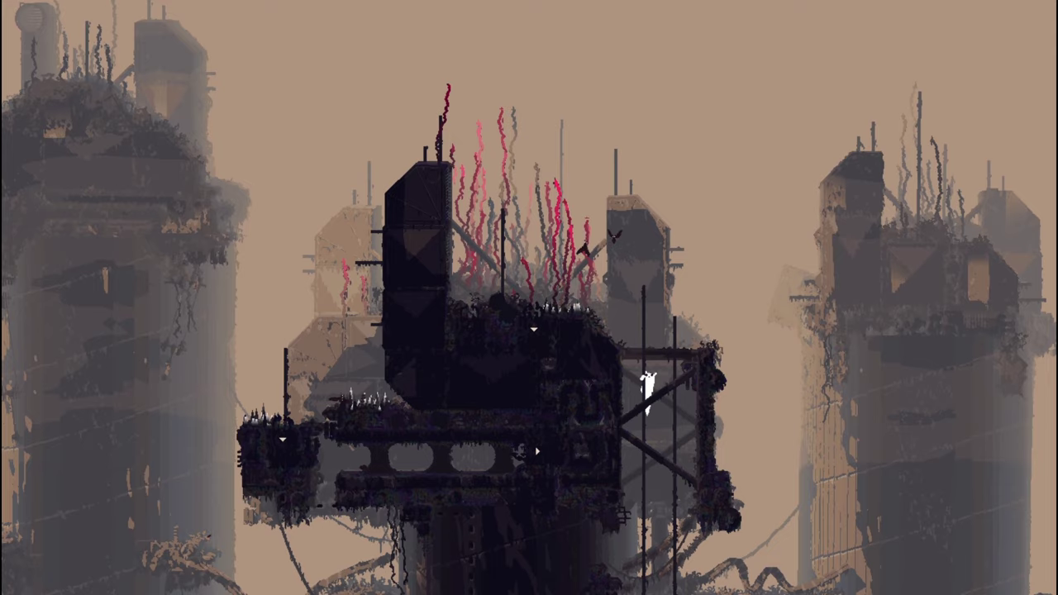
- Glance at the region map, then walk left through the lower passage
key("space")
key("space")
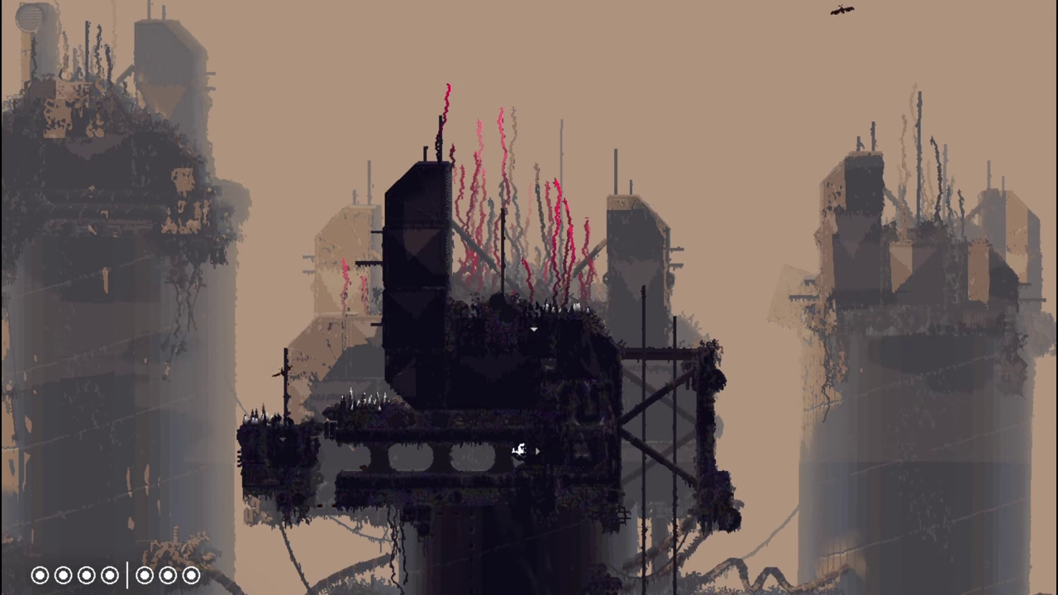
key("Left")
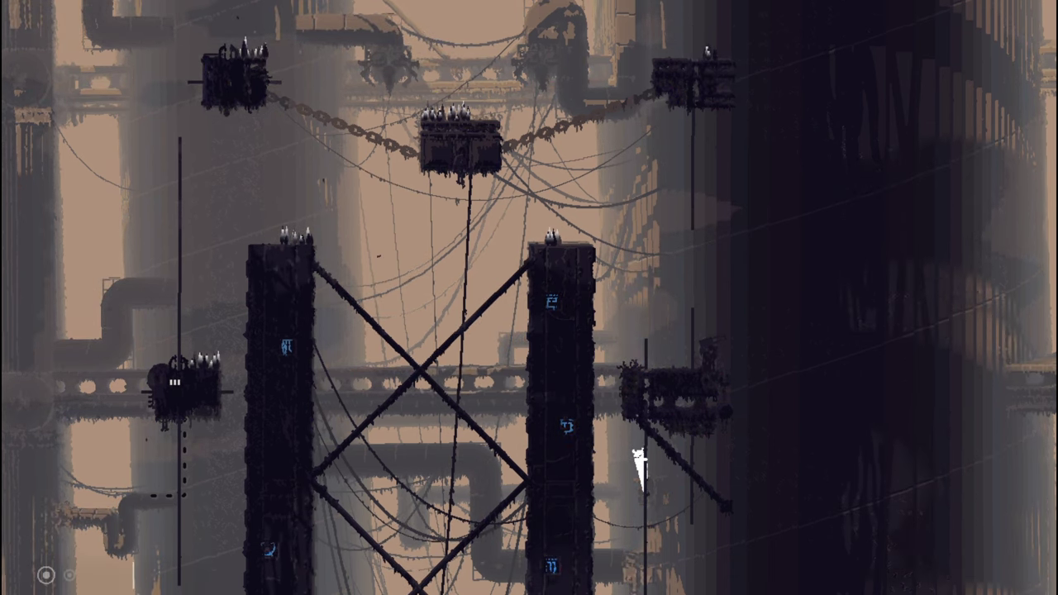
- After a map check, reach the top-right platform, drop to the left pillar, and crawl into the passage
key("Tab")
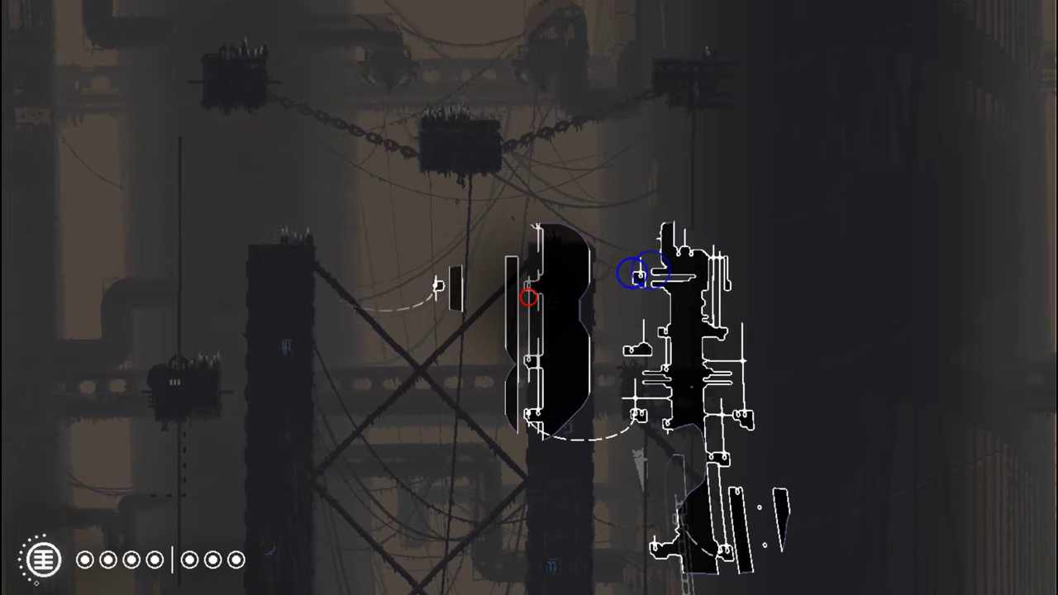
key("Tab")
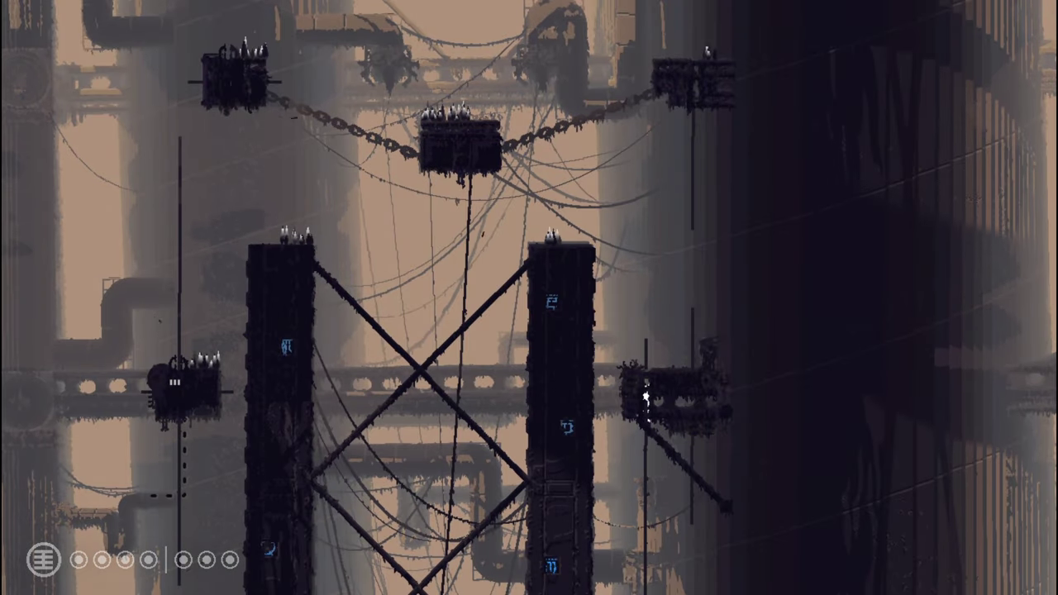
key("space")
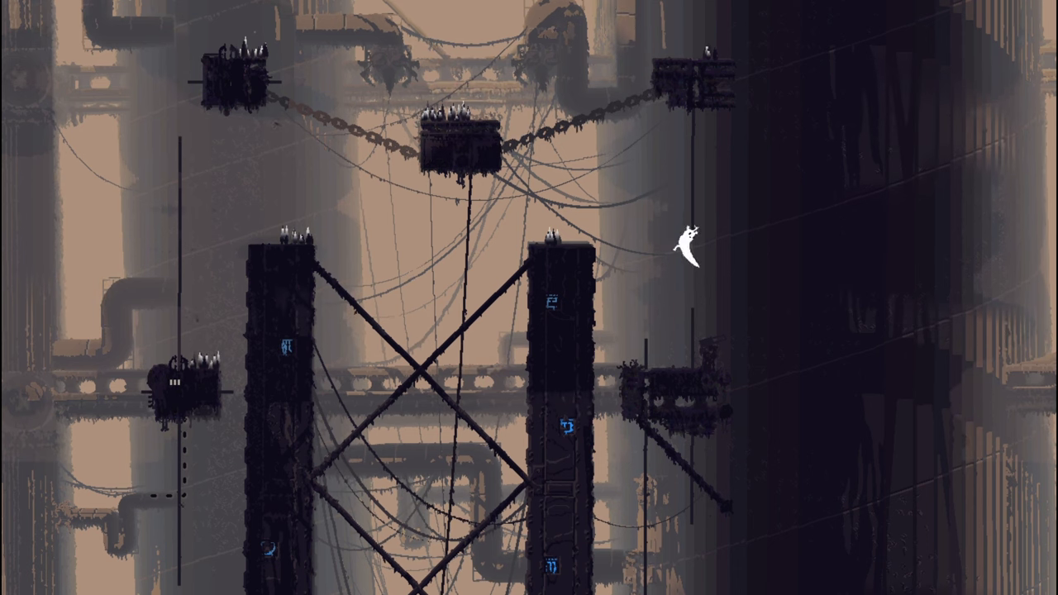
key("Up")
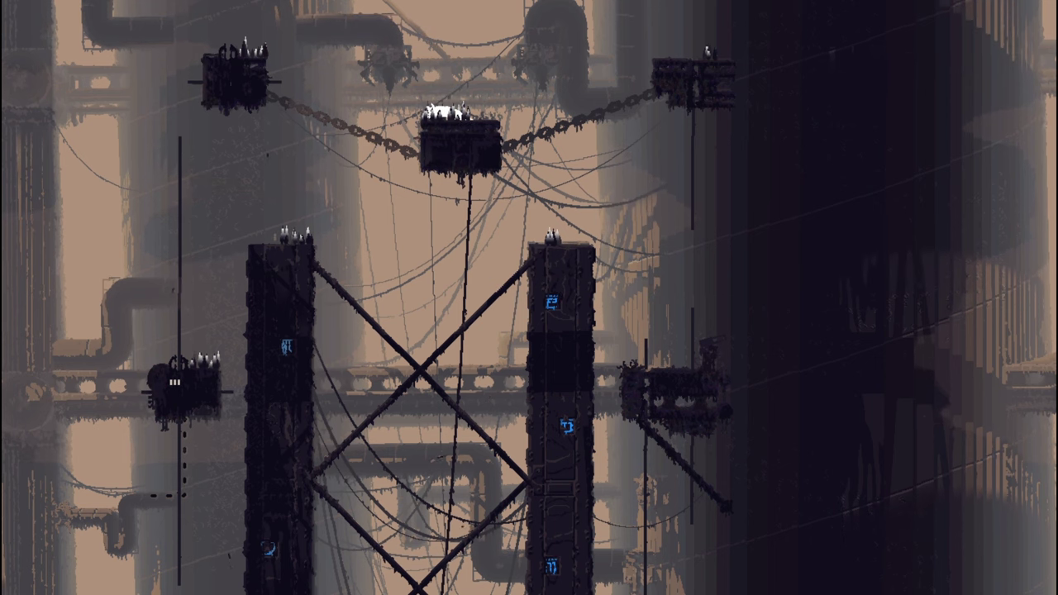
key("Left")
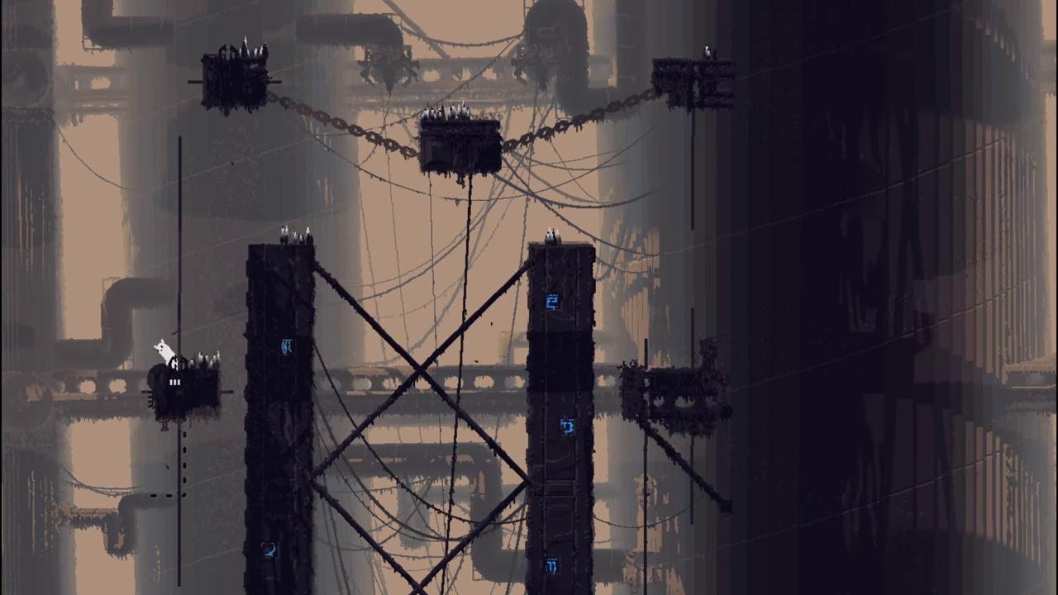
key("Down")
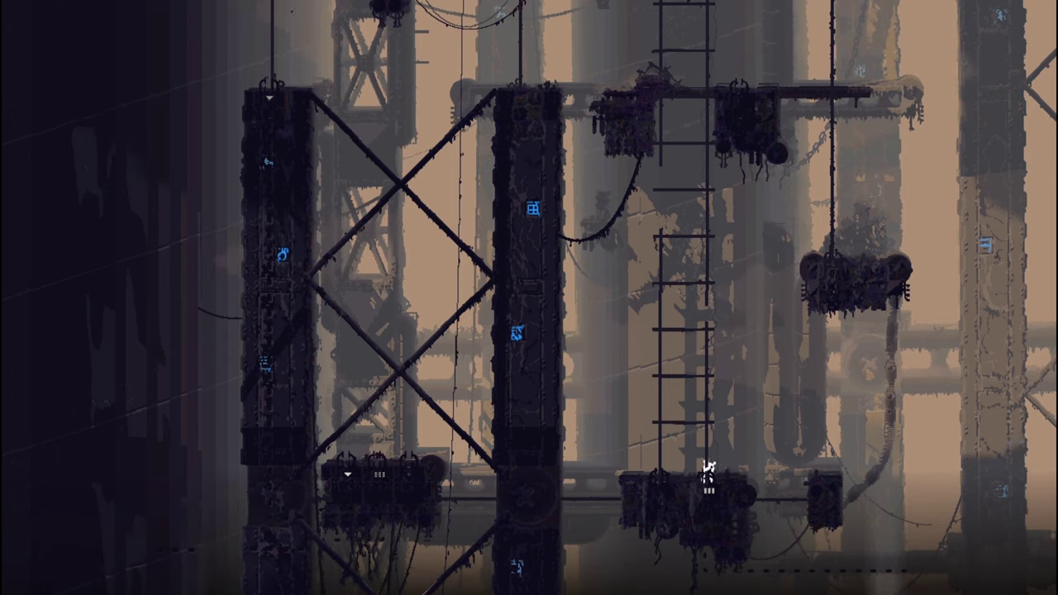
- Climb the tall ladder toward the horizontal beam, briefly checking the region map
key("Up")
key("space")
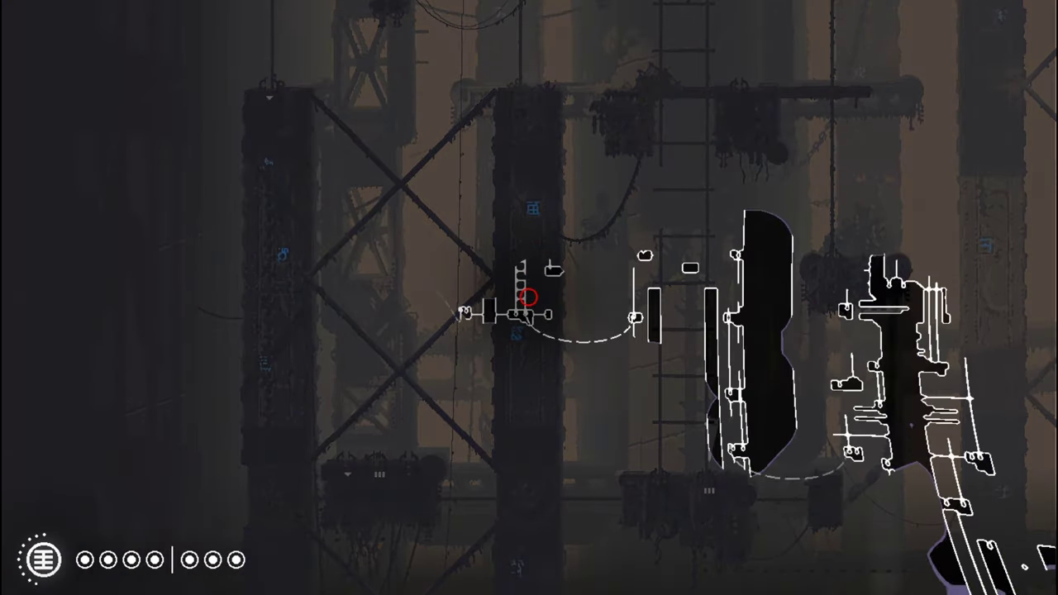
key("space")
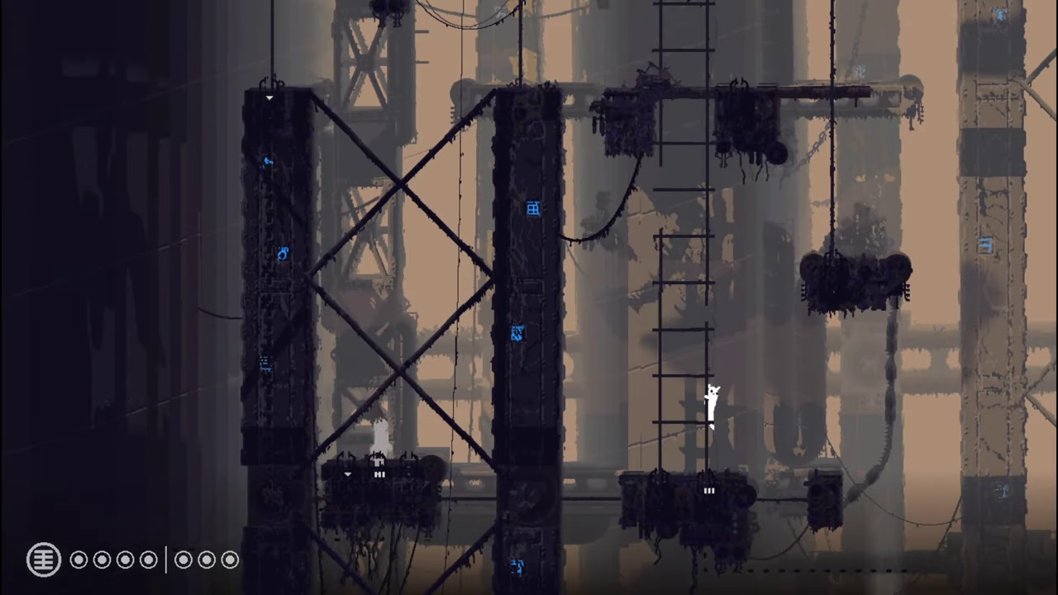
key("Up")
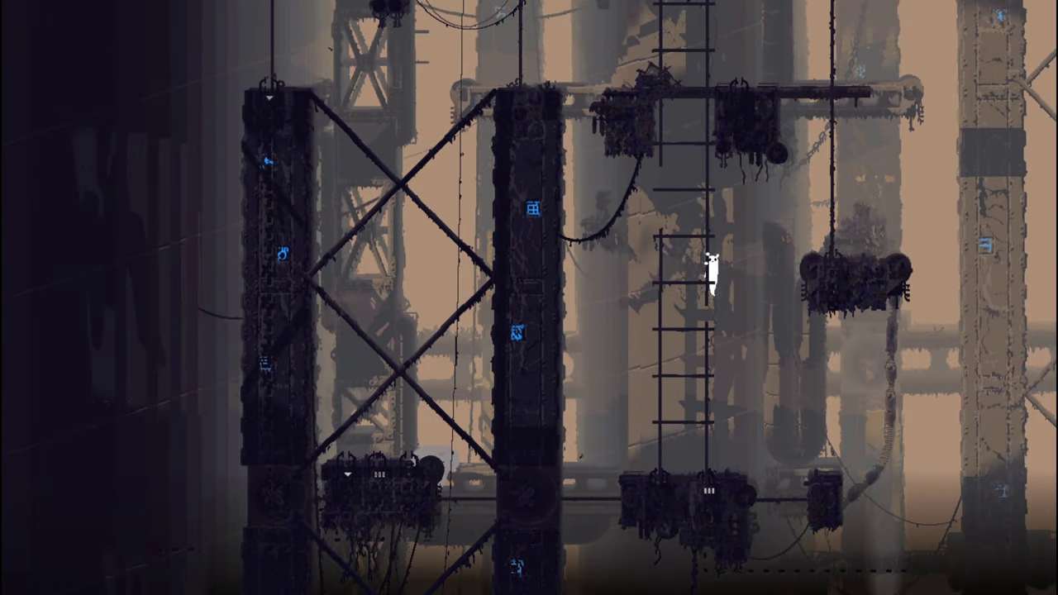
key("Up")
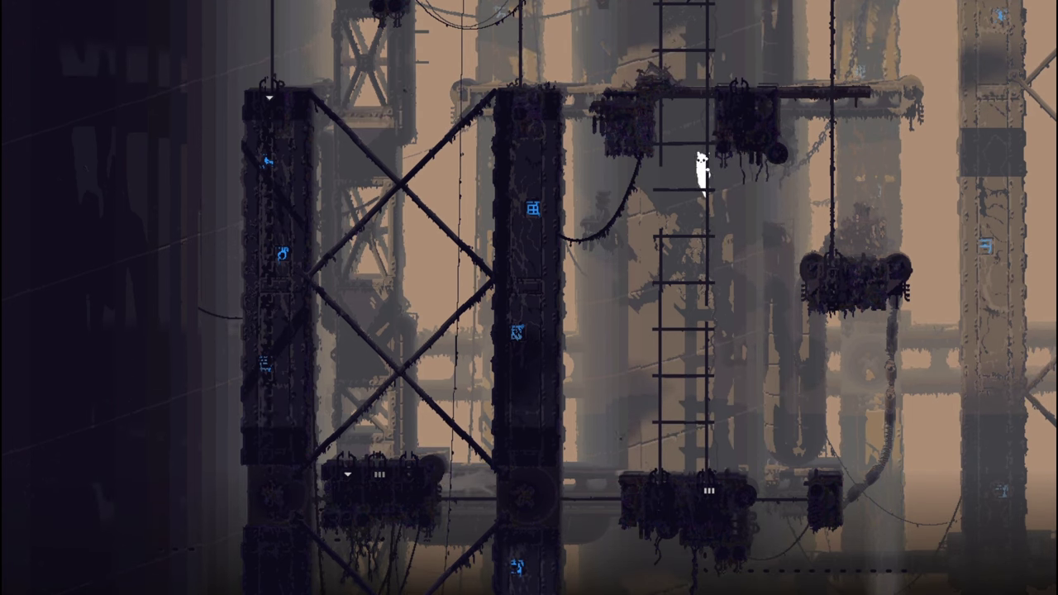
key("Up")
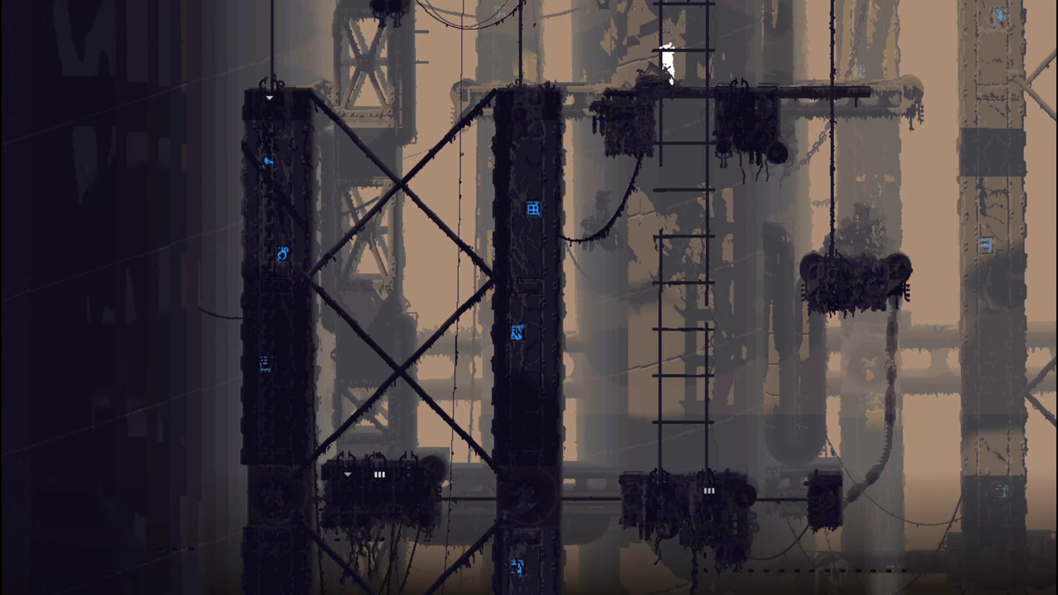
- Hop onto the top beam and climb the pole into the hanging-machinery room
key("Left")
key("Left")
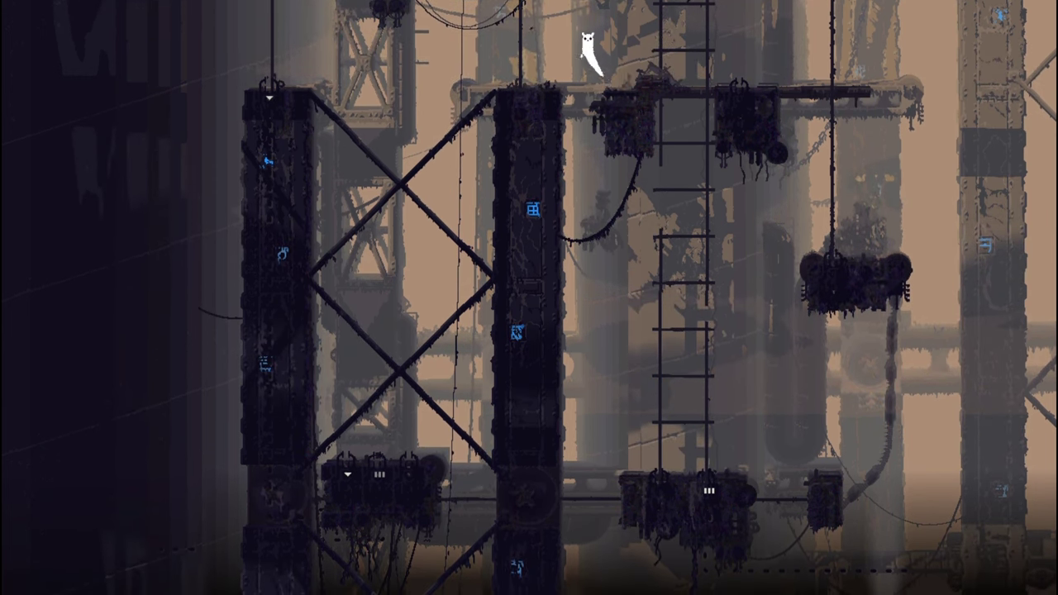
key("Up")
key("Up")
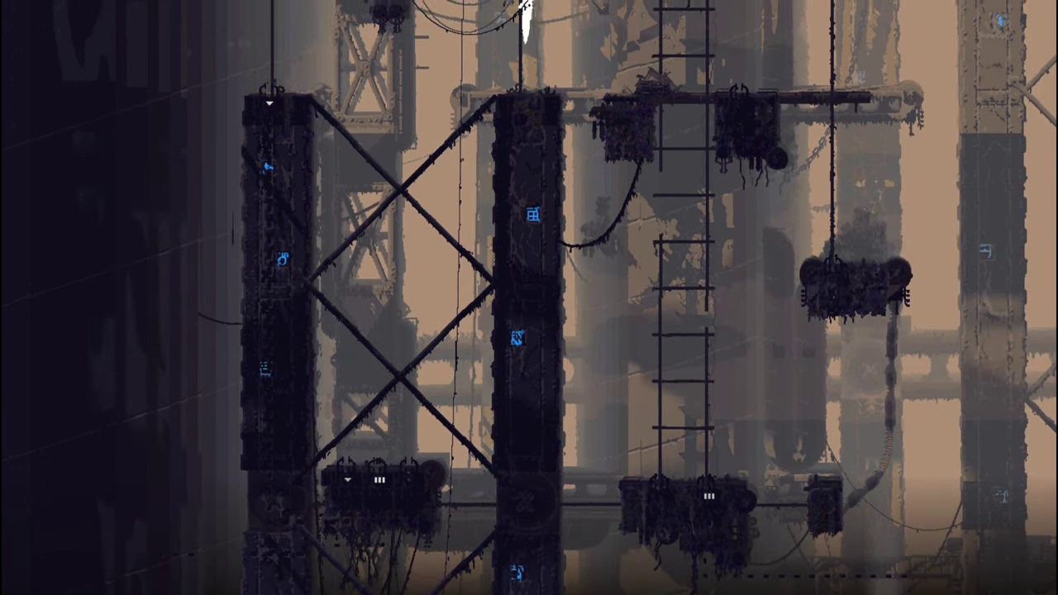
key("space")
key("space")
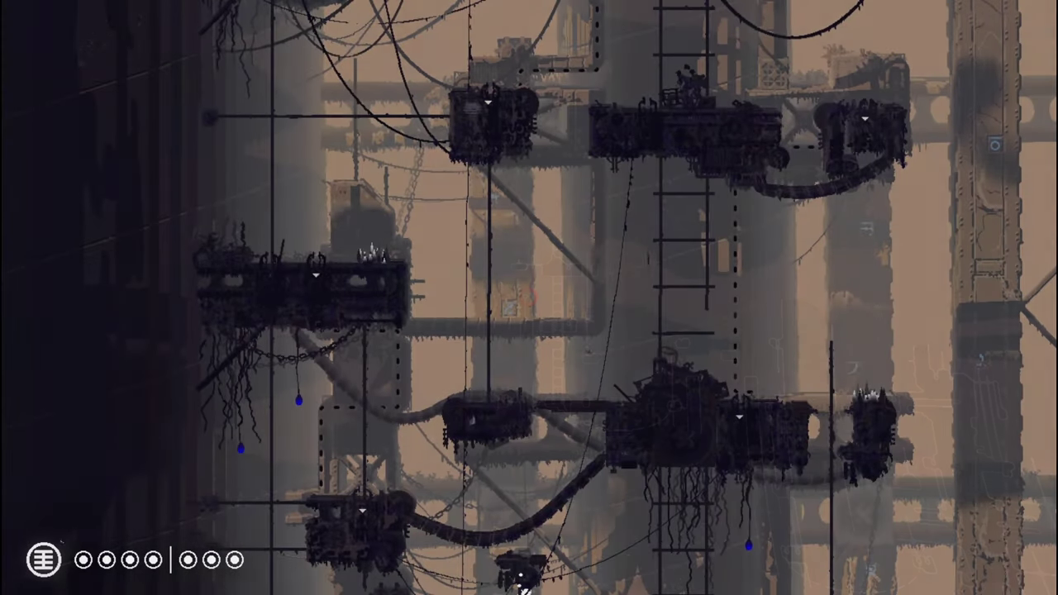
- Check the region map, run right along the girder and climb the far pole upward
key("Down")
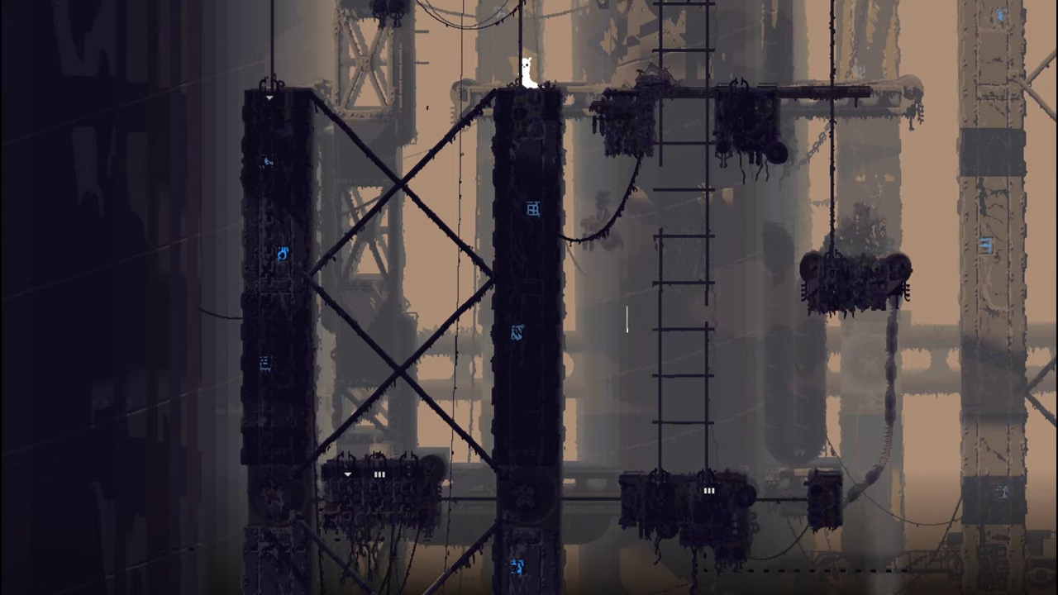
key("space")
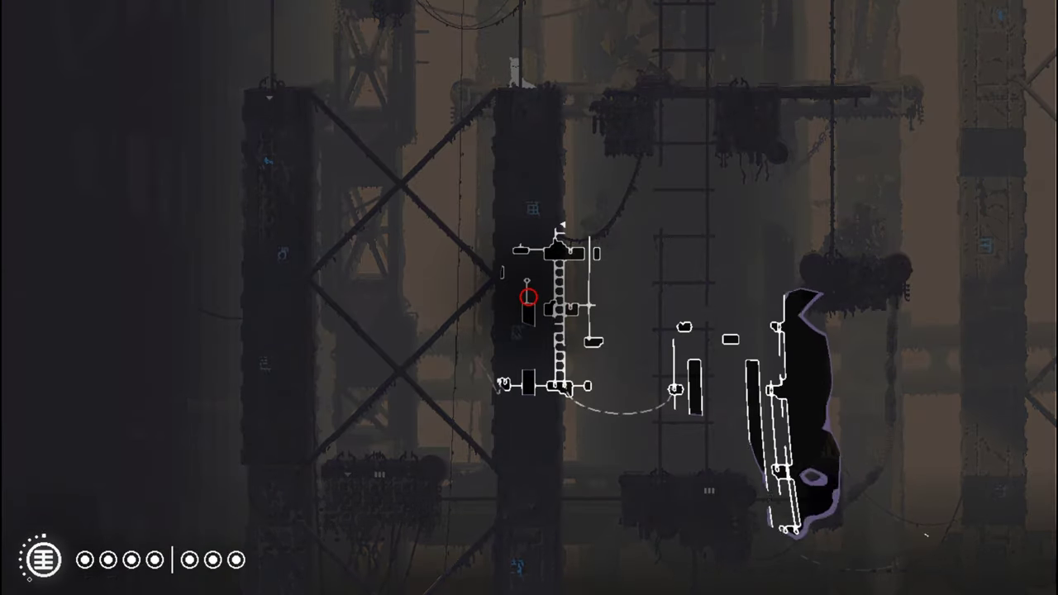
key("Right")
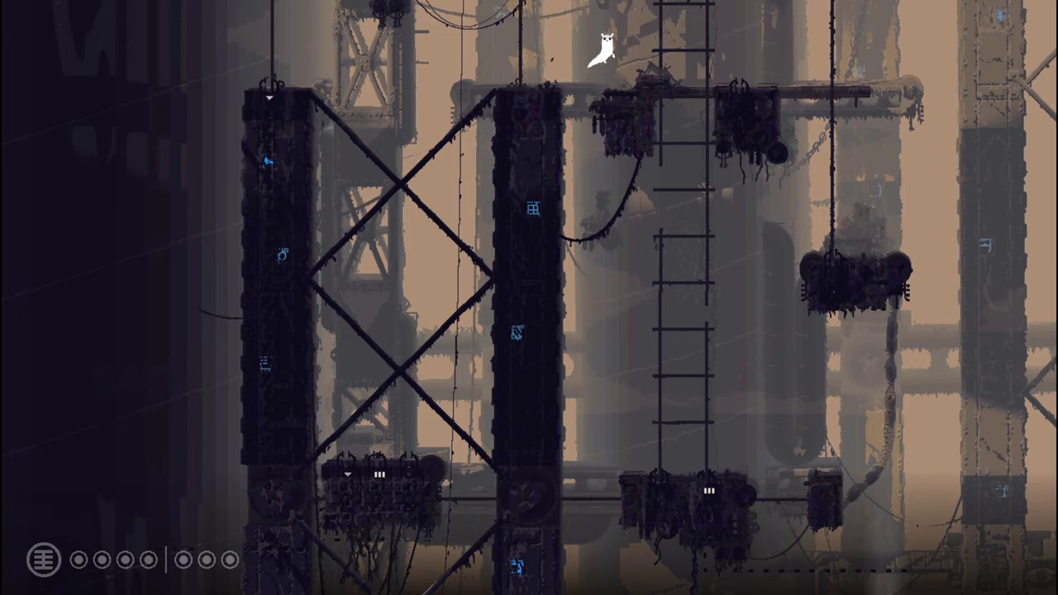
key("Right")
key("Up")
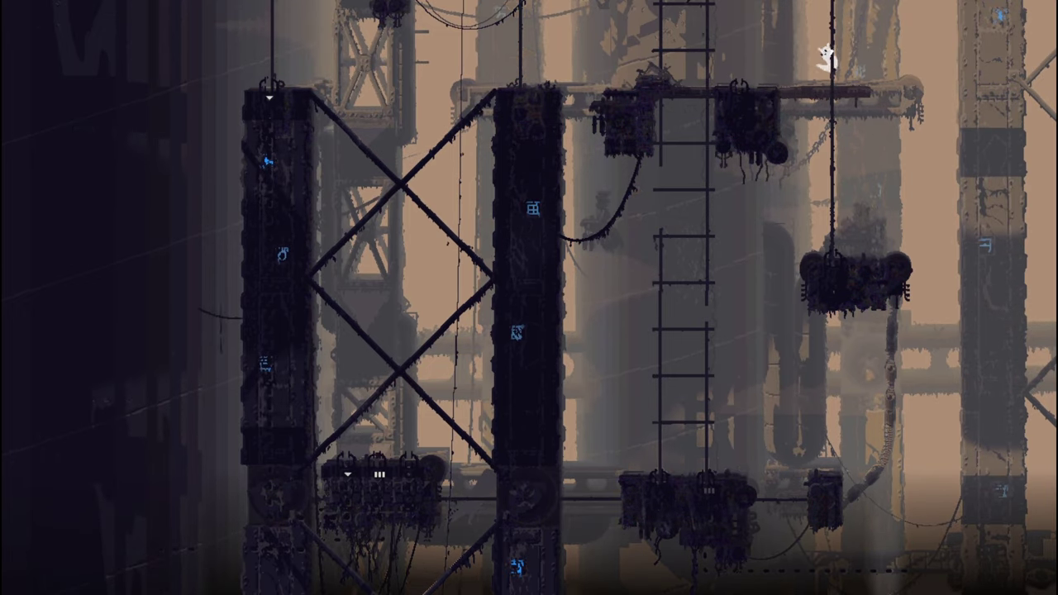
key("space")
key("space")
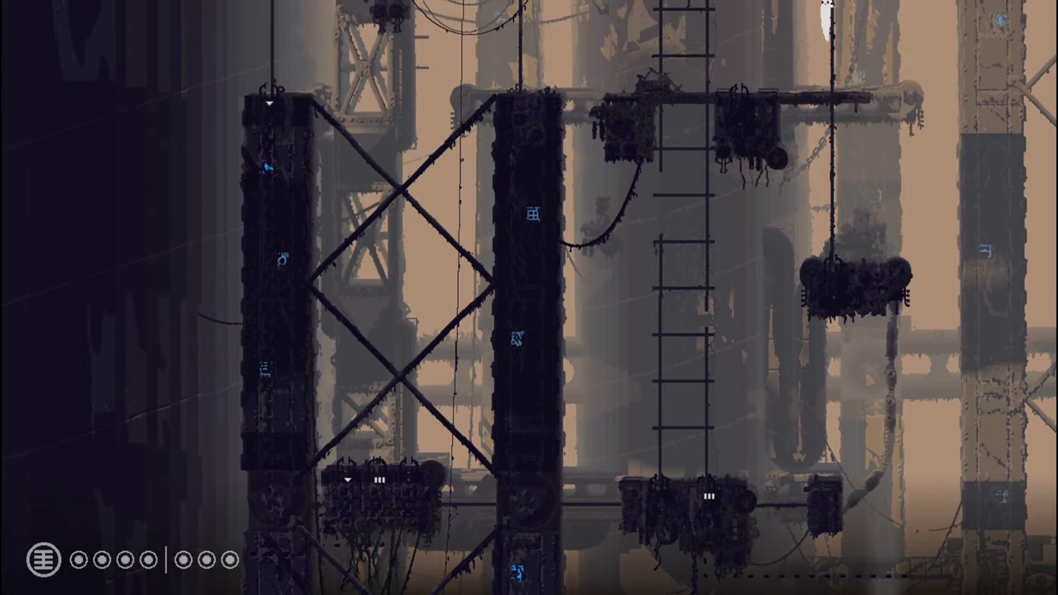
key("Up")
key("Up")
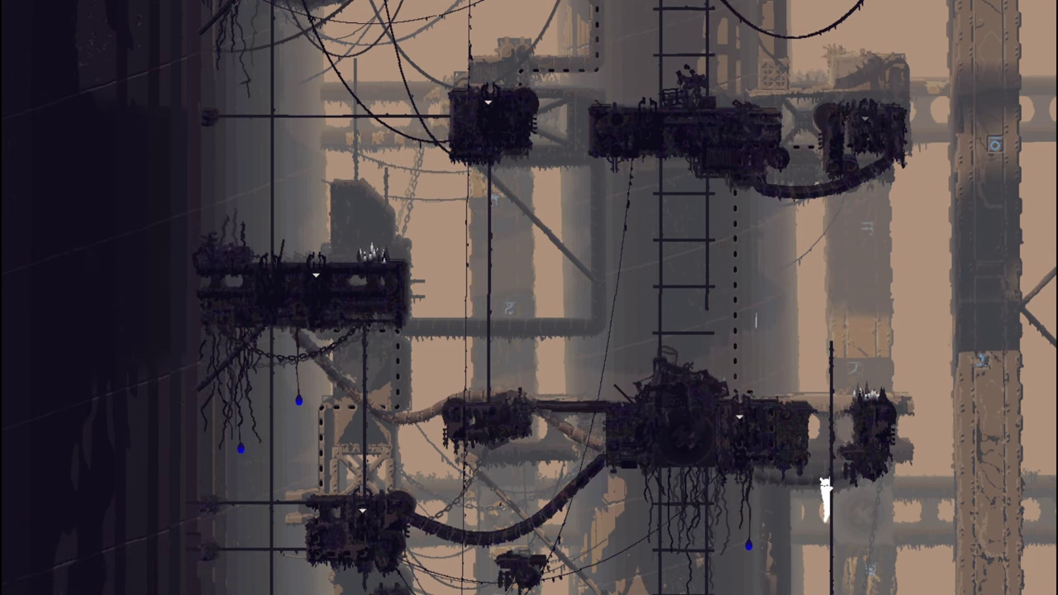
key("Up")
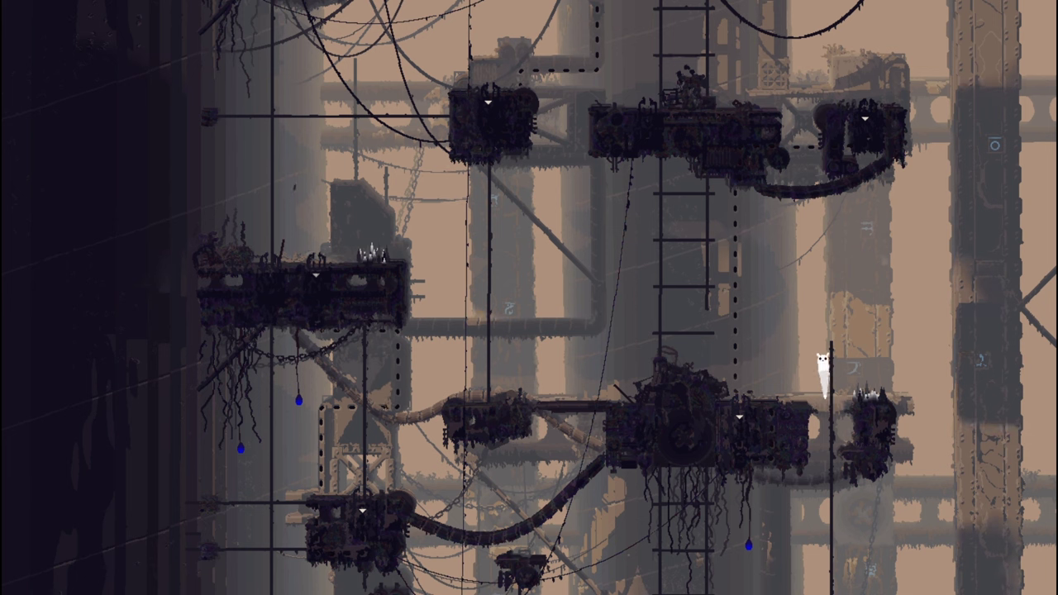
- Jump left onto the machinery platform, then leap right to the dotted pole and the top platform
key("Left")
key("z")
key("Left")
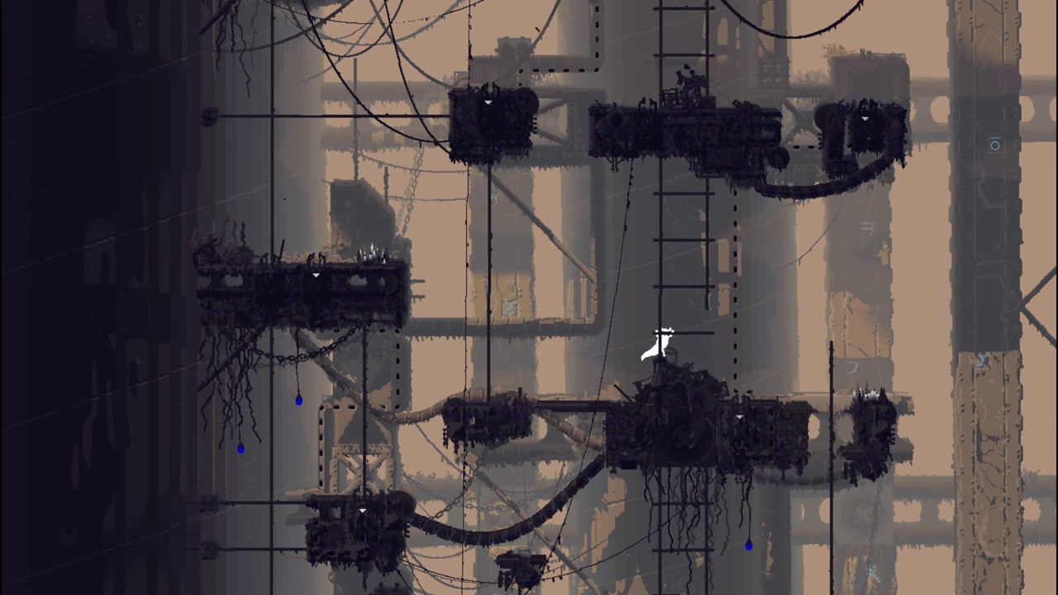
key("Up")
key("Up")
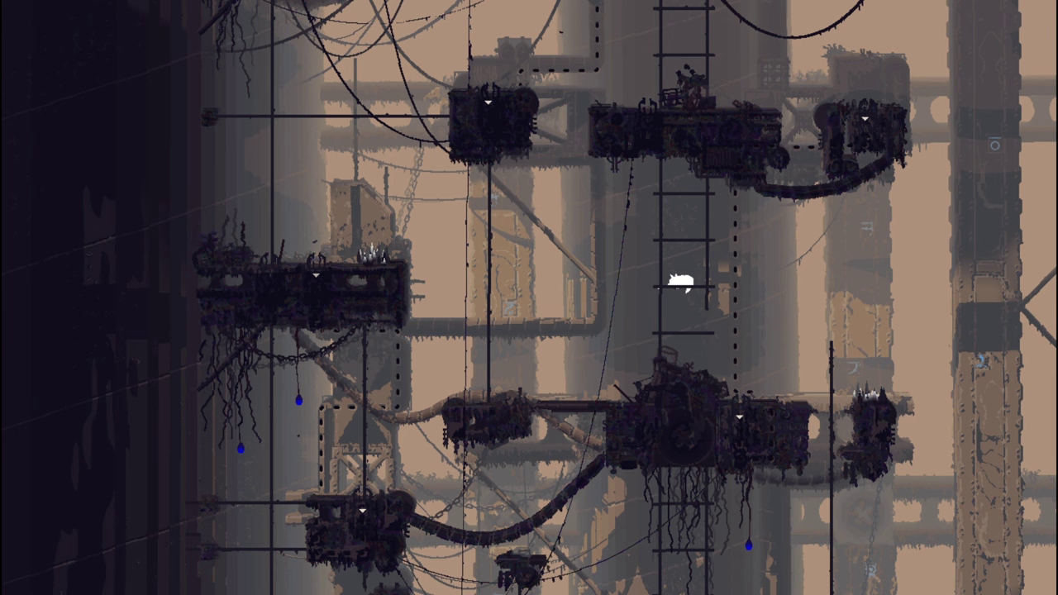
key("Right")
key("z")
key("Down")
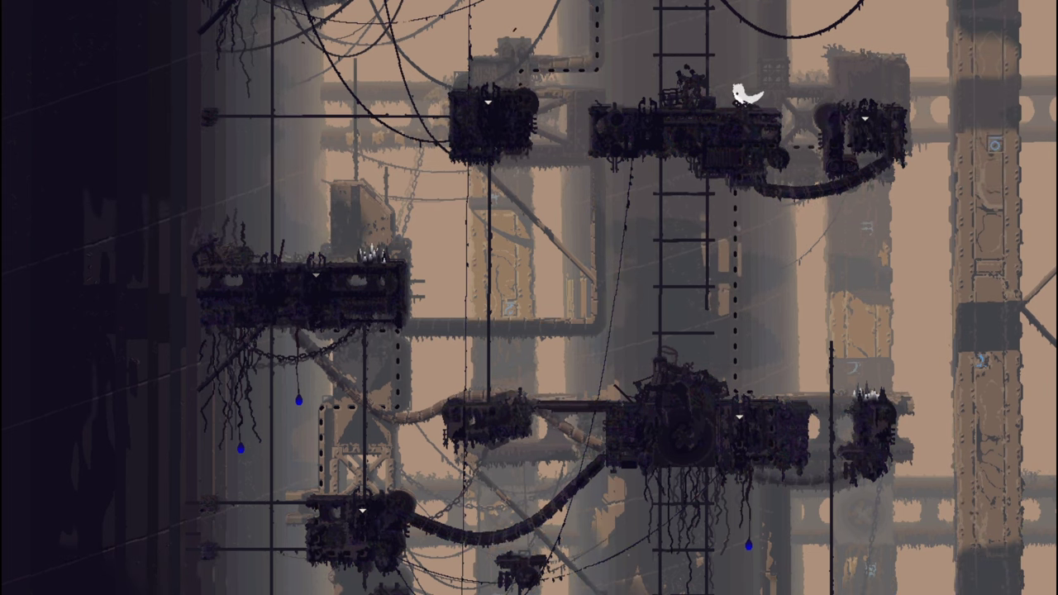
- Exit through the top and climb the pole in the next girder room
key("Up")
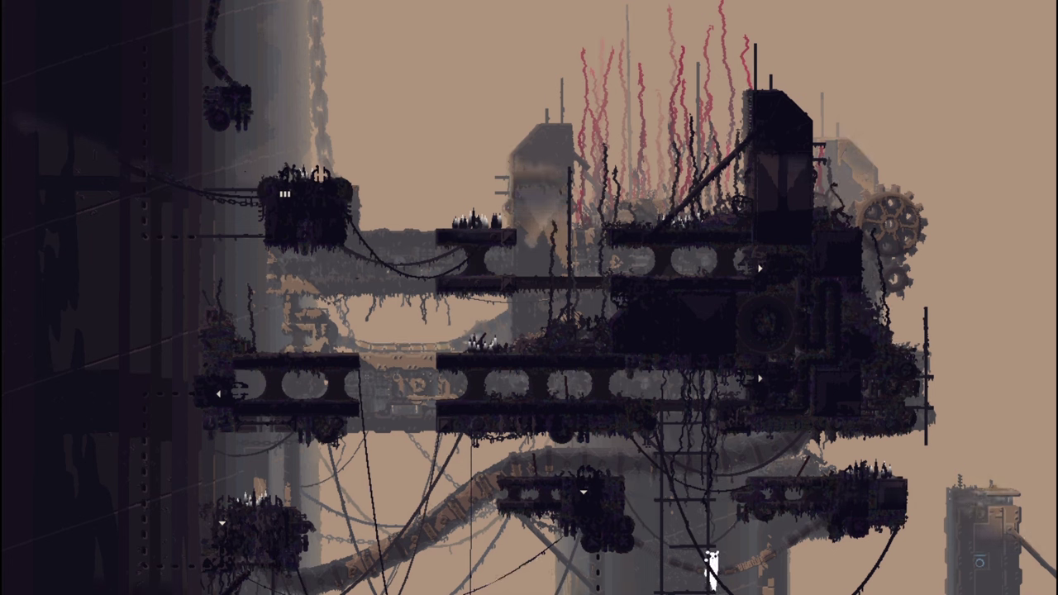
key("Up")
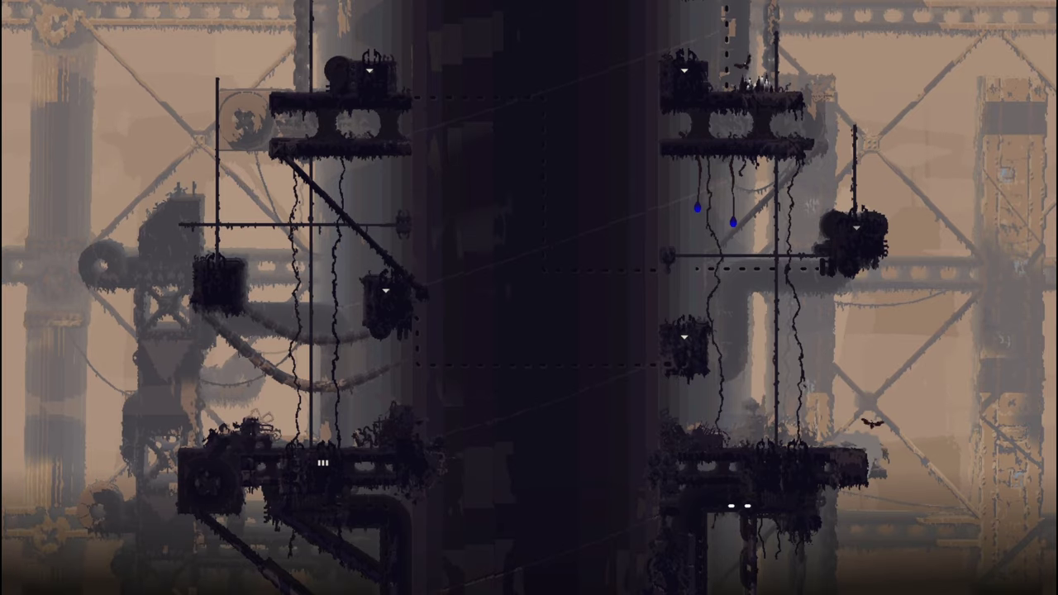
- View the region map, climb the pole beside the tower and cross its lower platform leftward
key("space")
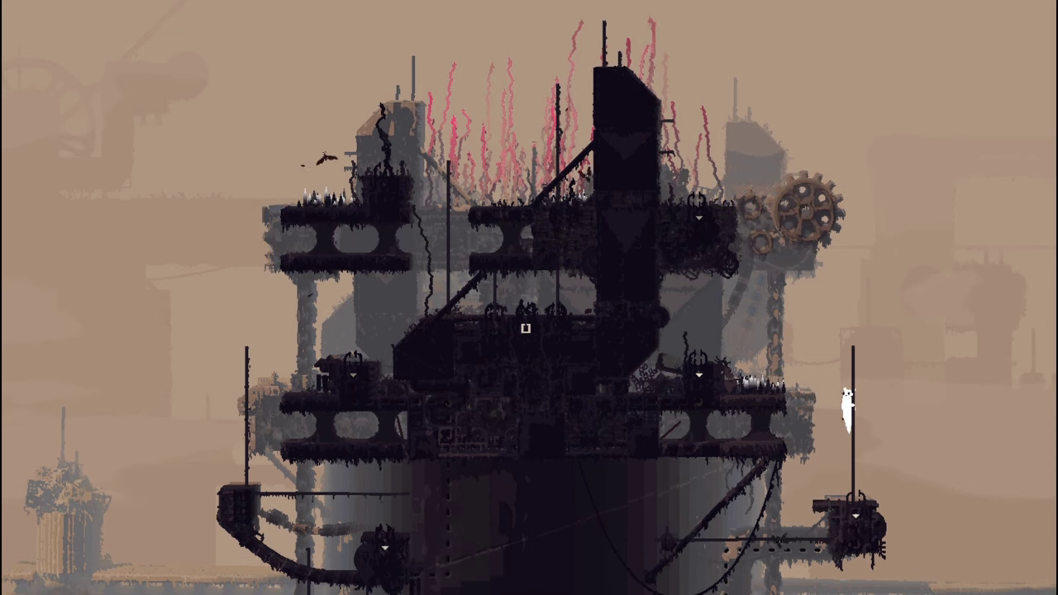
key("Up")
key("Up")
key("Left")
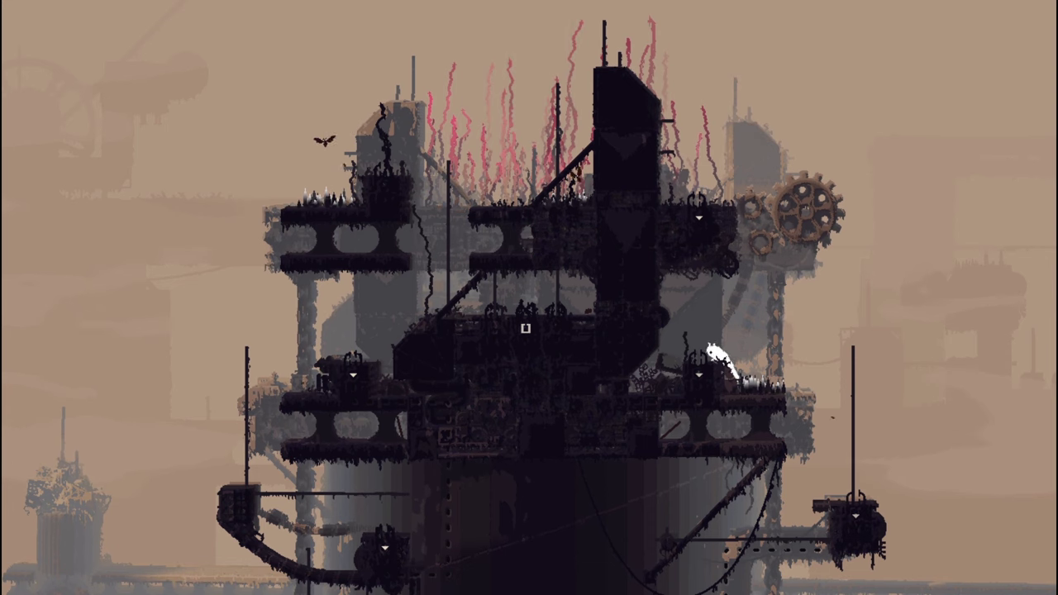
key("Left")
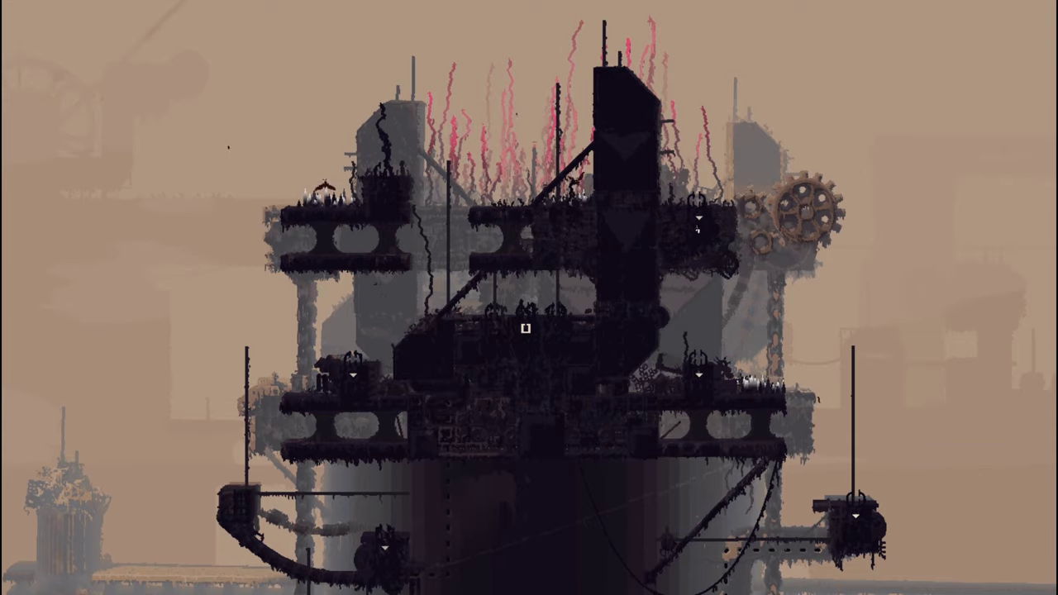
- Climb the tower's right side, go over its top and drop toward the shelter ledge
key("Up")
key("Up")
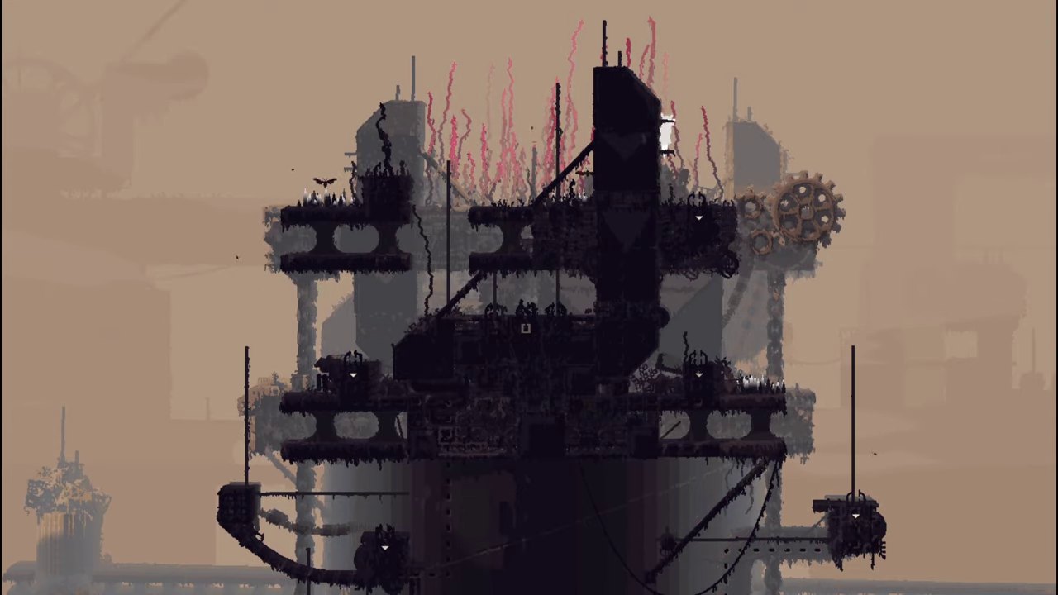
key("Up")
key("Up")
key("Left")
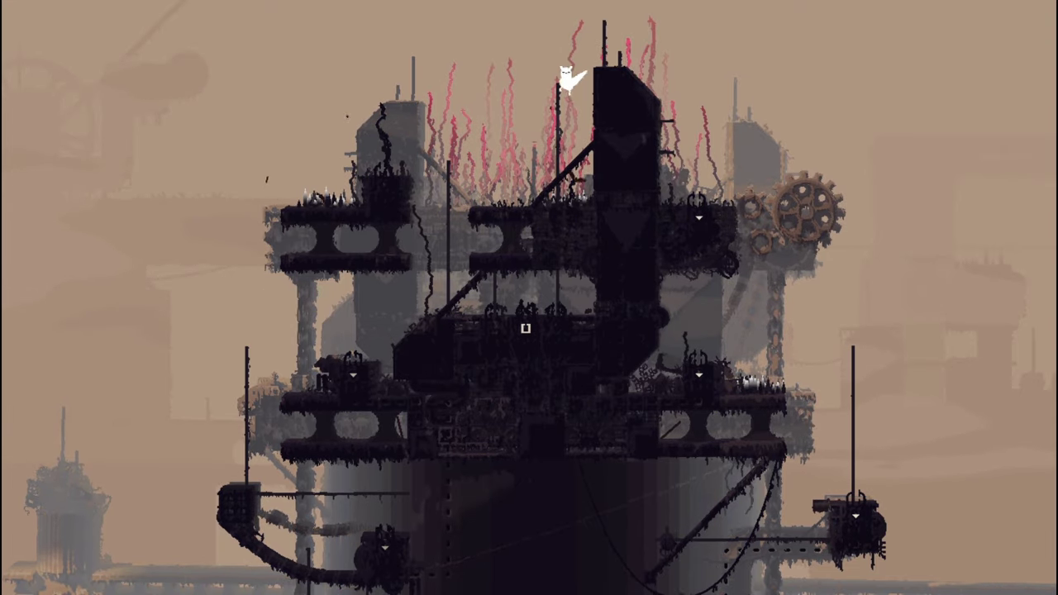
key("Left")
- Drop onto the ledge next to the shelter entrance in the tower's centre
key("Down")
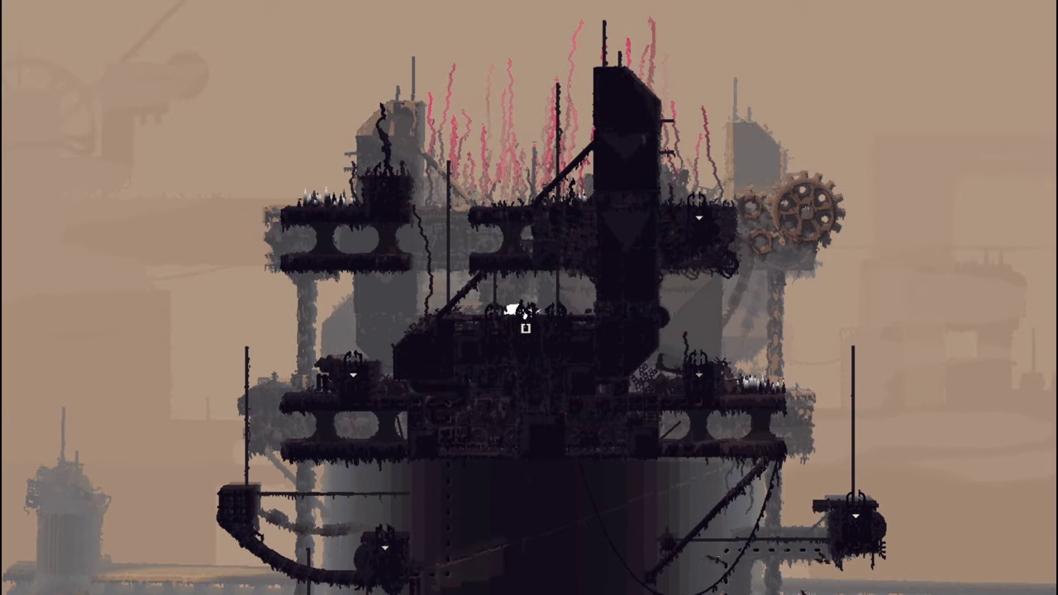